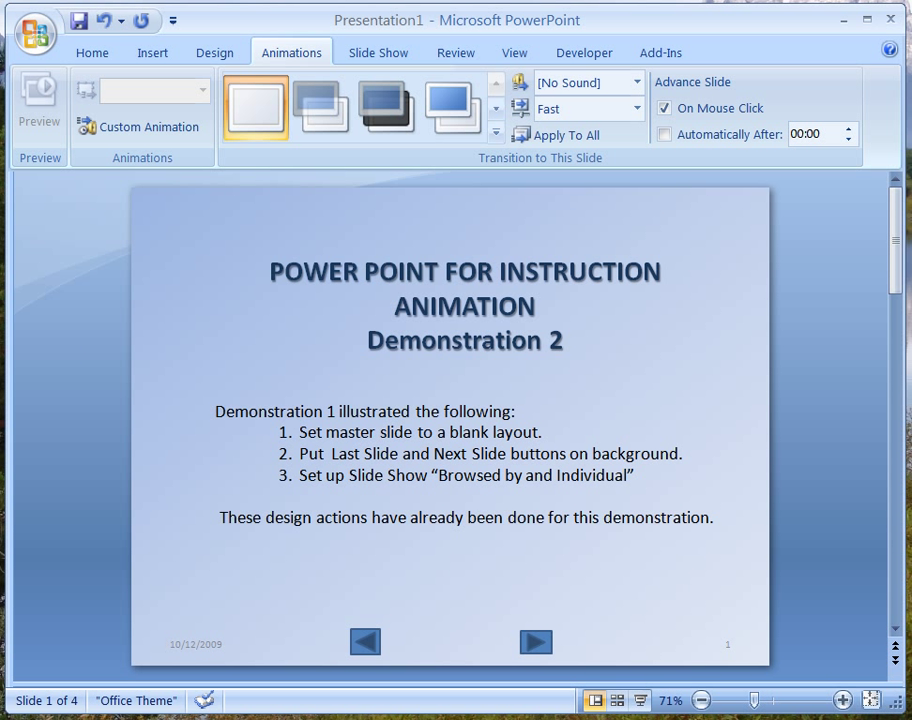
- Advance from the title slide to slide 2, the show-and-hide slide
click(894, 630)
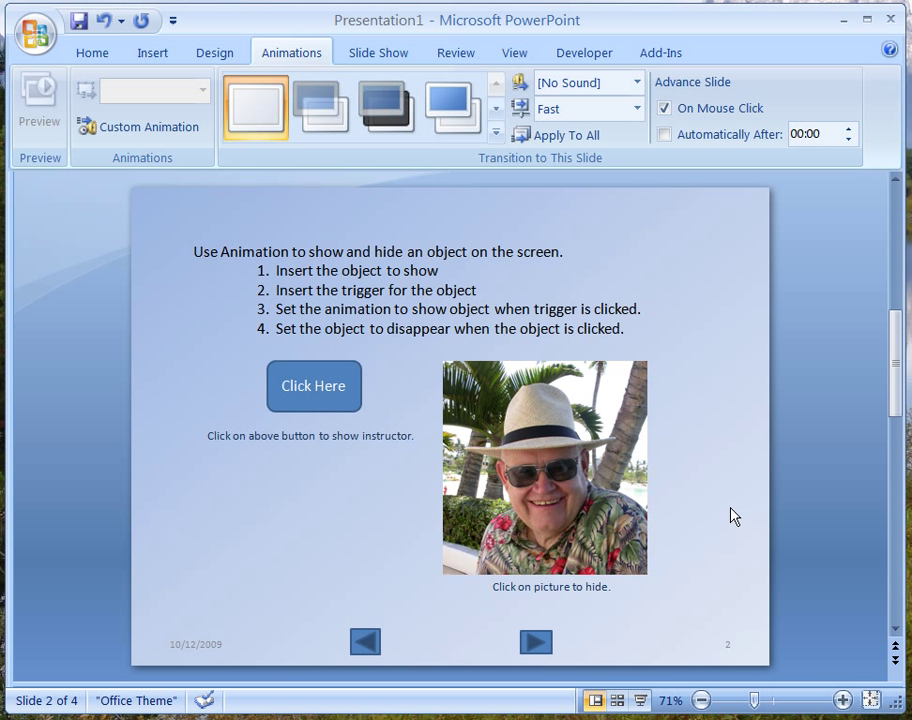
- Select the instructor photo and its caption together and combine them with Group
click(557, 434)
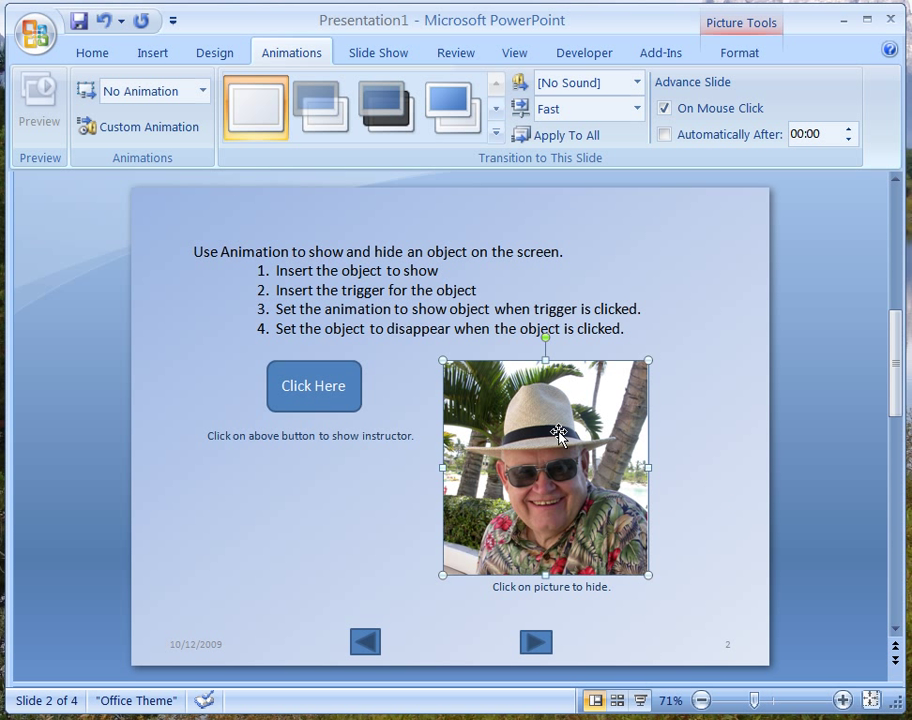
shift+click(564, 587)
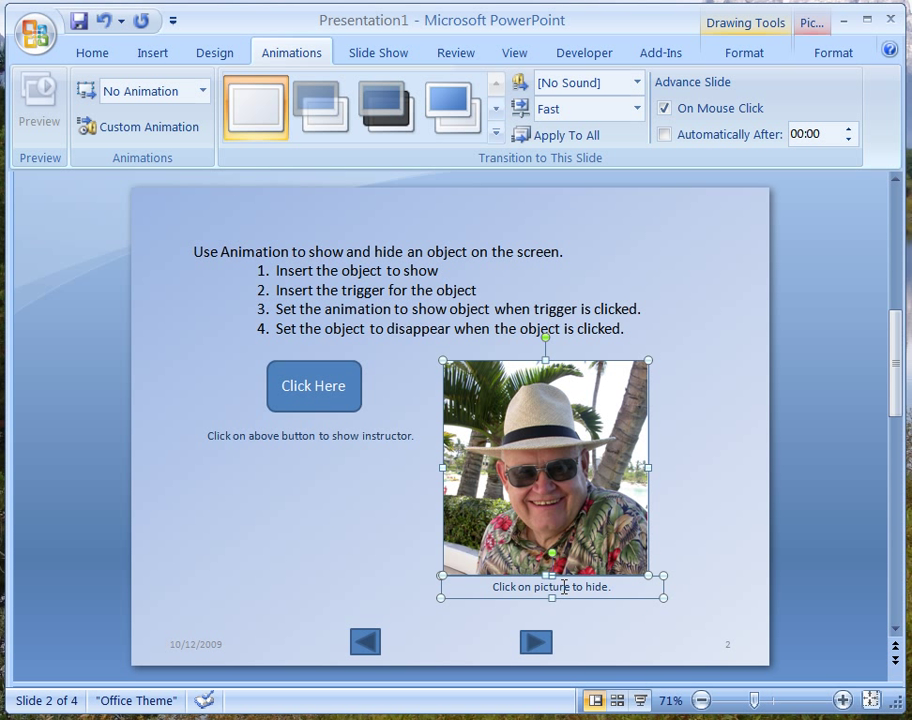
right_click(570, 521)
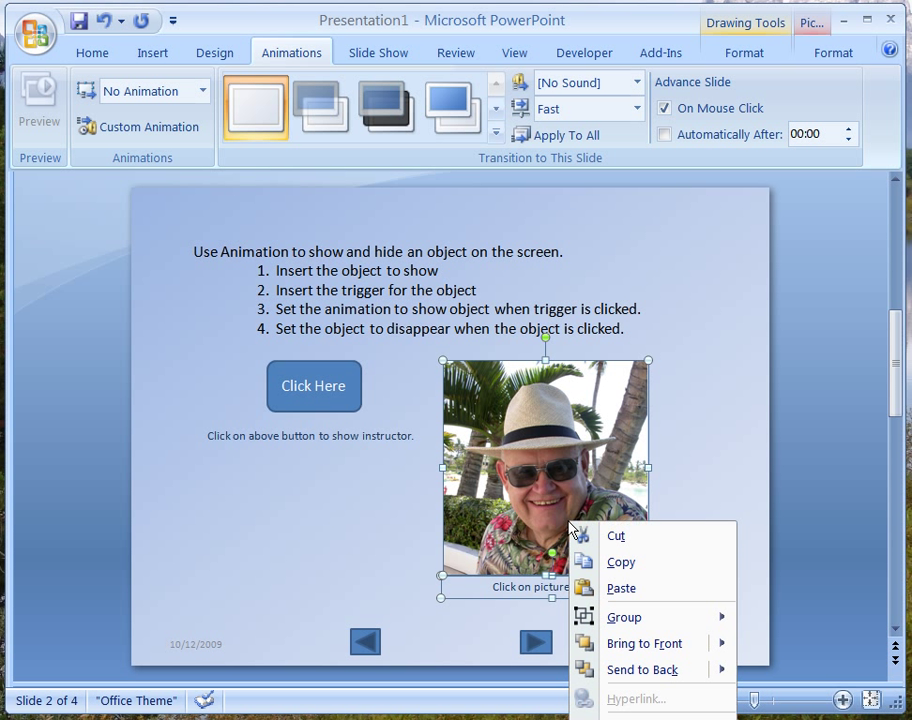
mouse_move(630, 618)
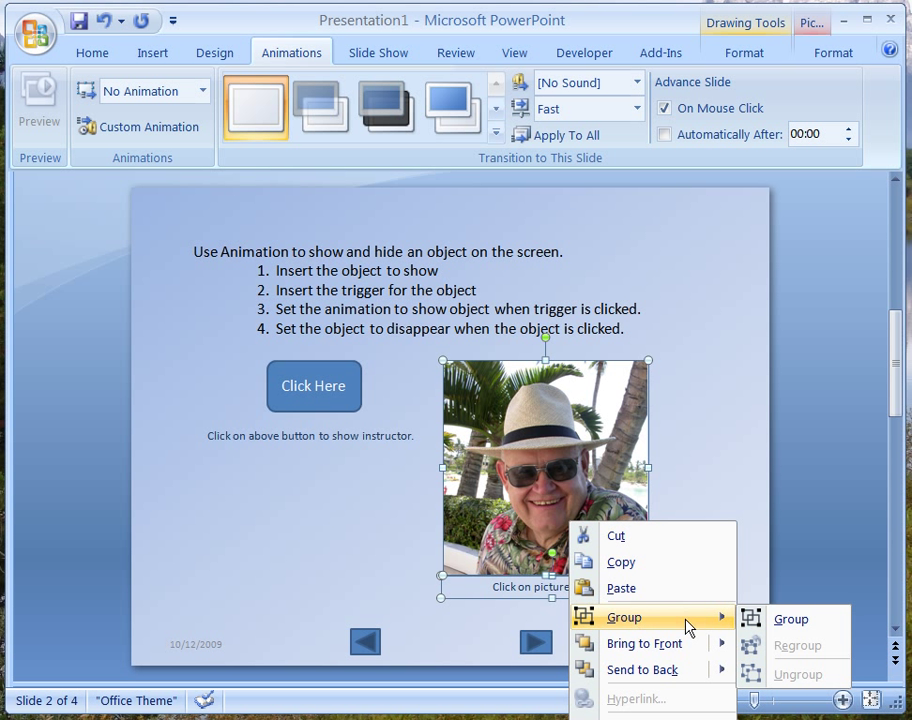
click(792, 620)
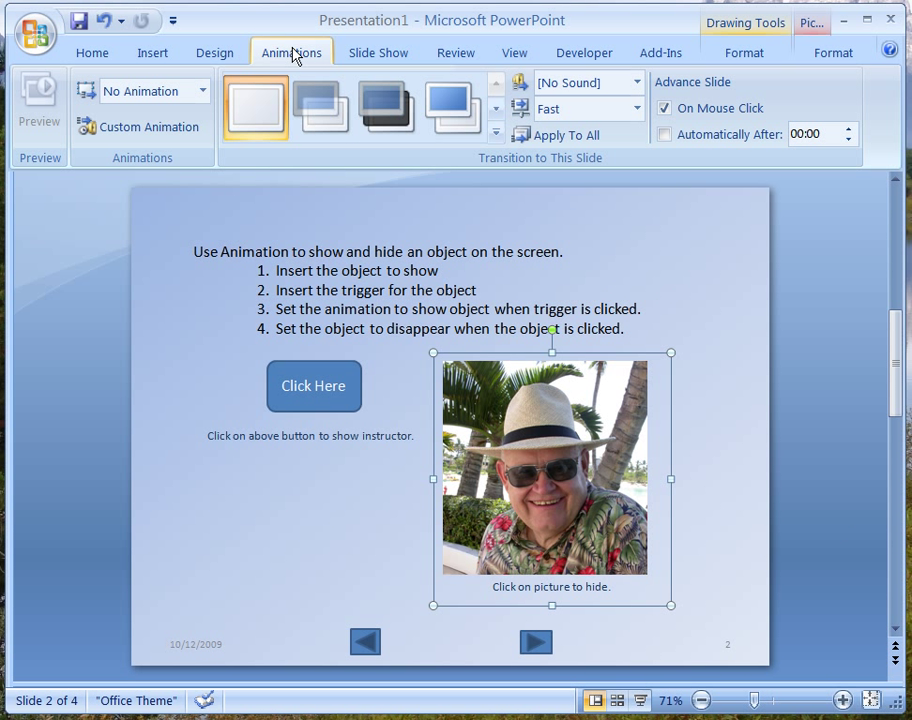
- Give the photo-and-caption group (Group 10) a Dissolve In entrance effect at Fast speed
click(129, 128)
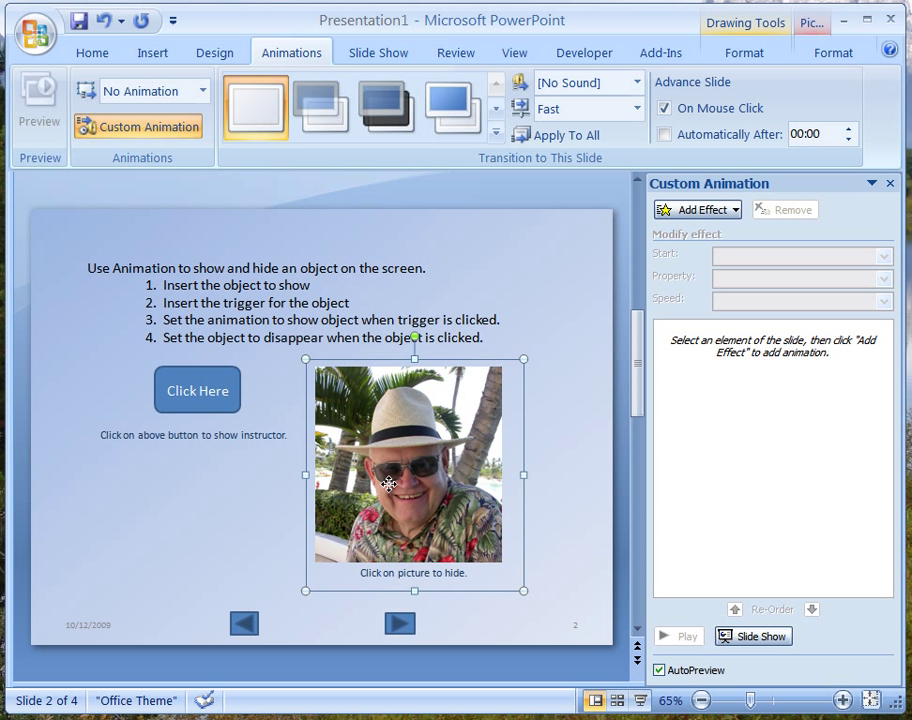
click(165, 550)
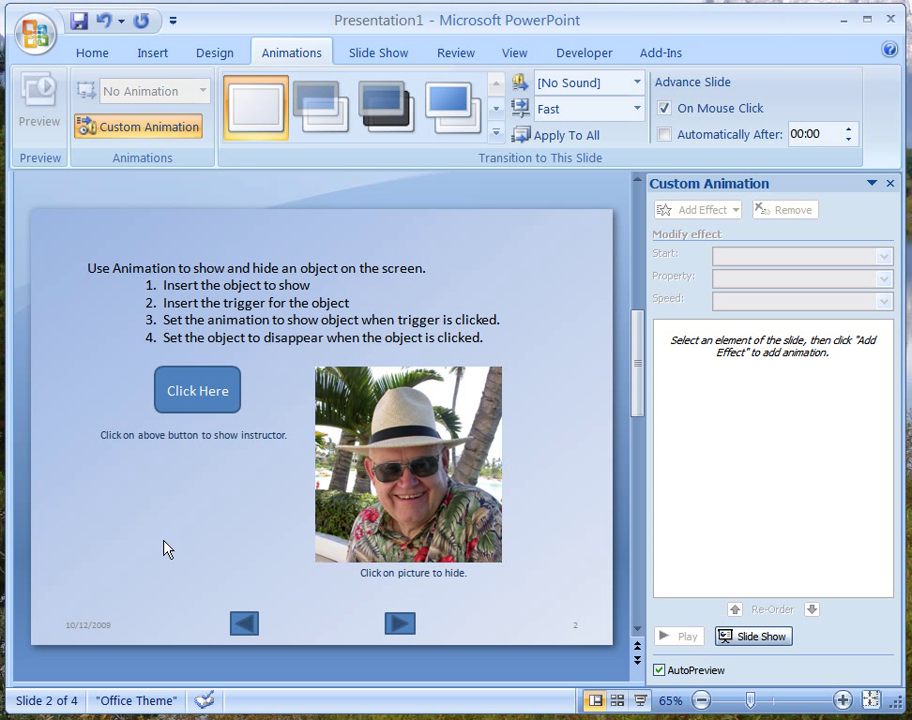
click(405, 489)
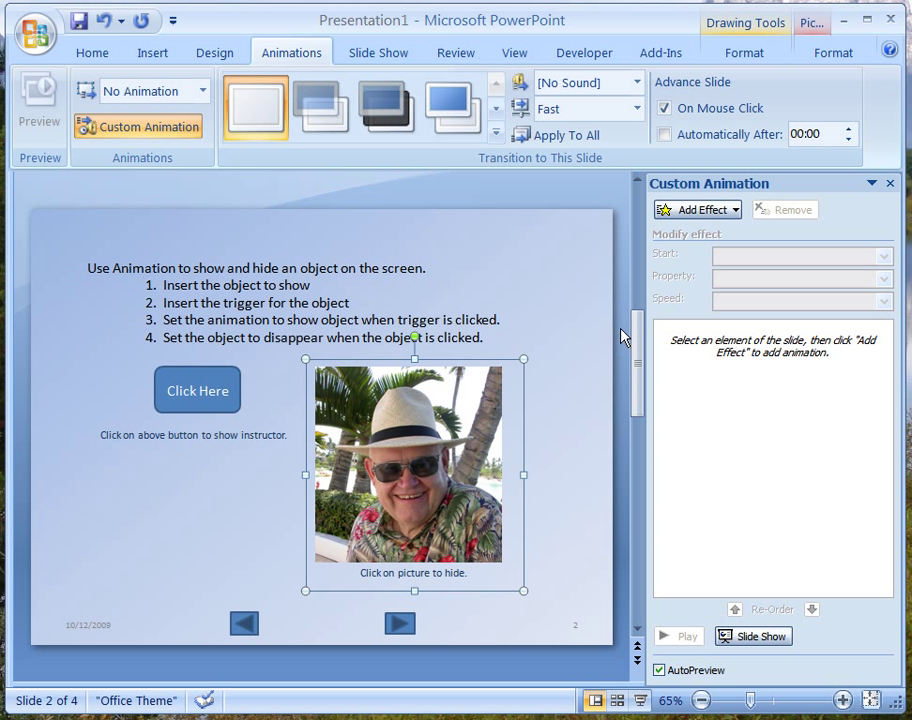
click(737, 210)
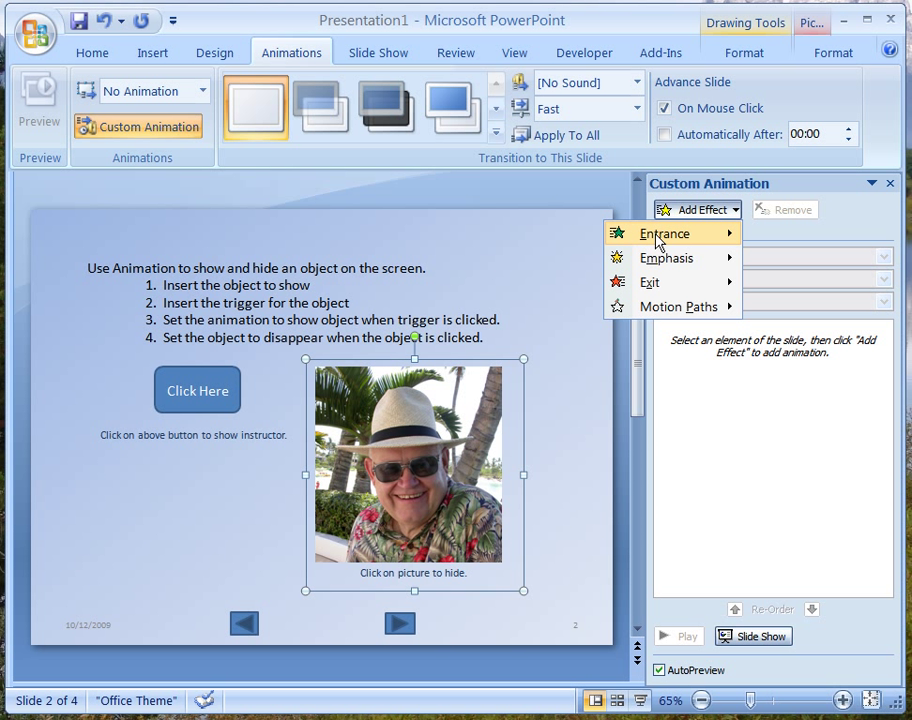
mouse_move(656, 236)
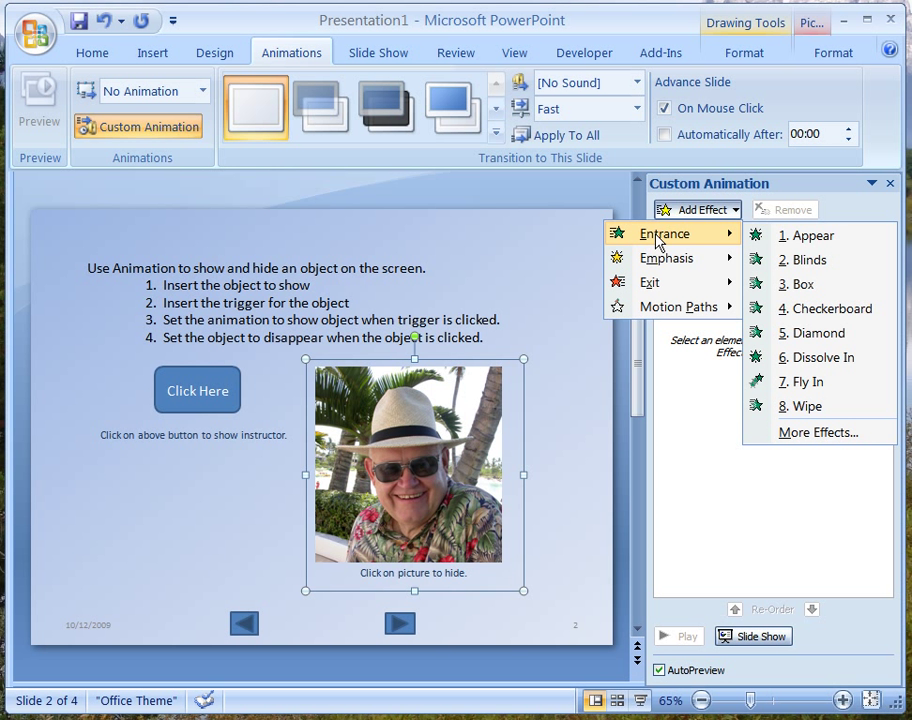
click(817, 358)
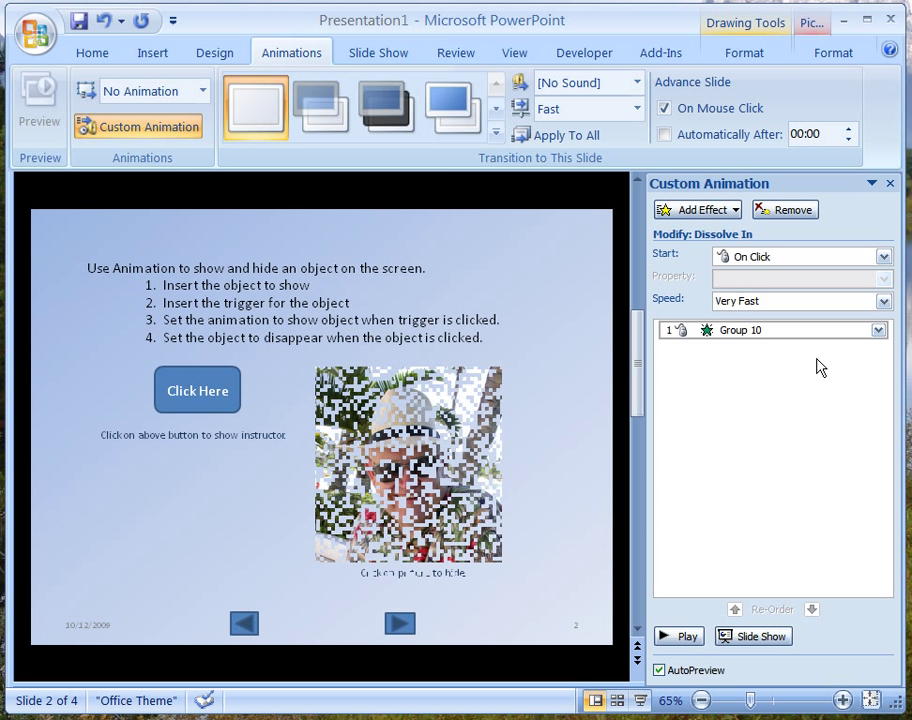
click(884, 302)
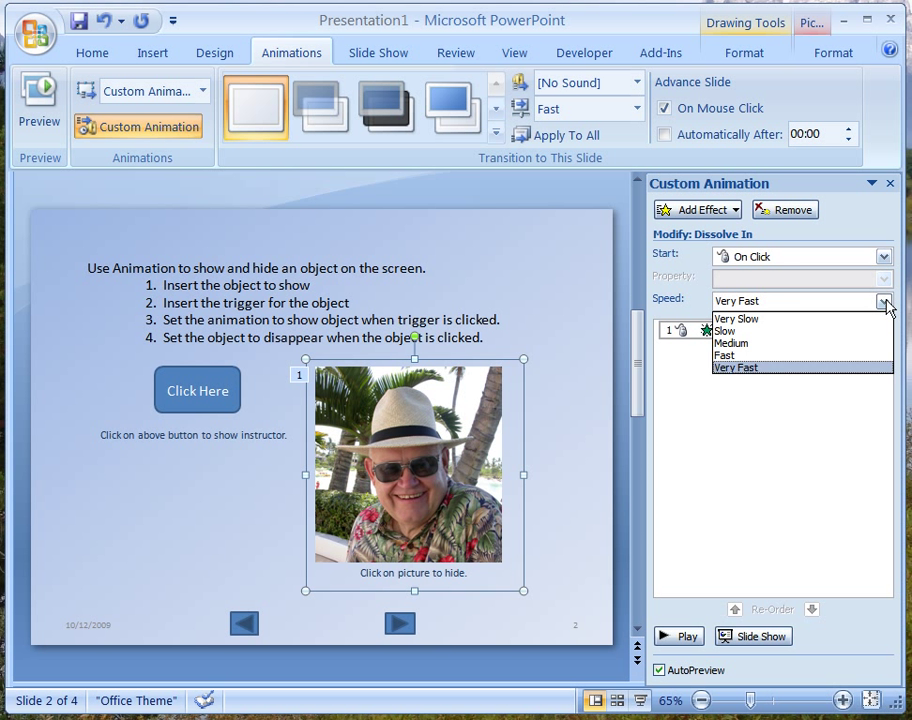
click(732, 355)
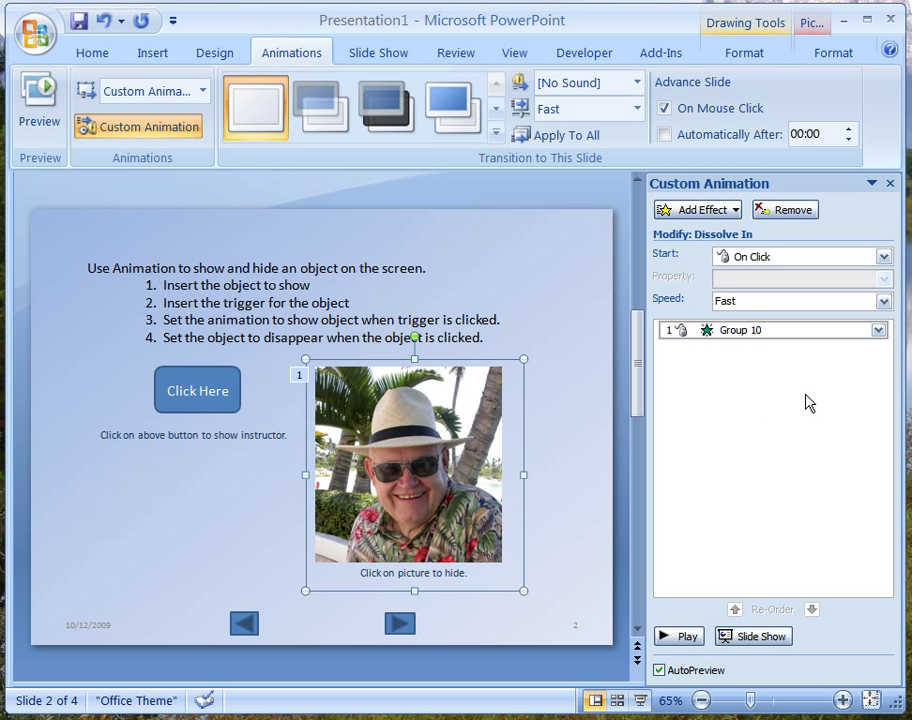
click(879, 333)
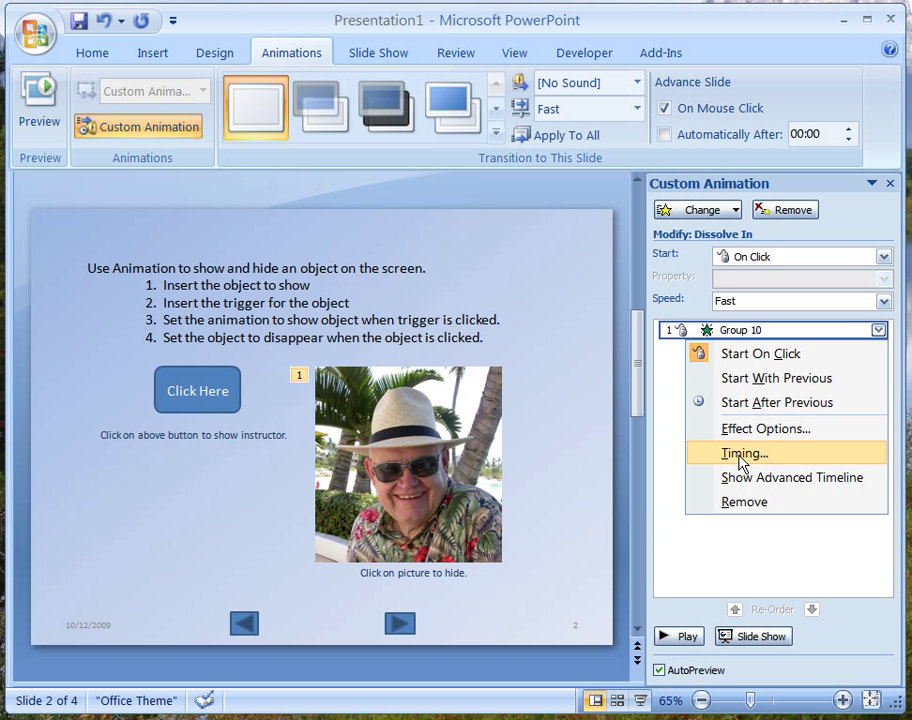
- Trigger Group 10's Dissolve In on a click of Rounded Rectangle 6: Click Here
click(741, 459)
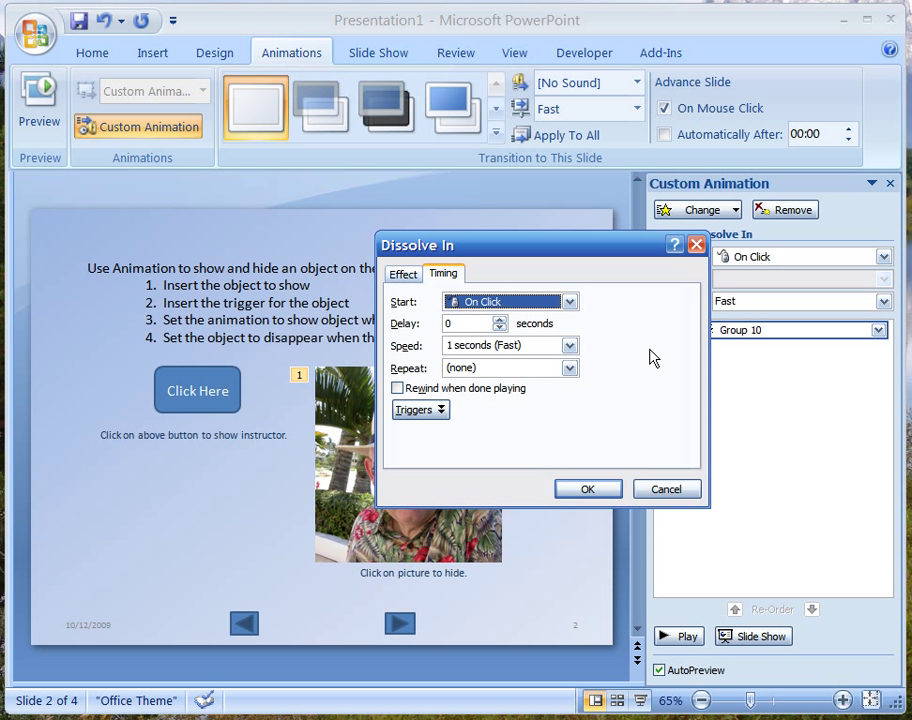
click(442, 409)
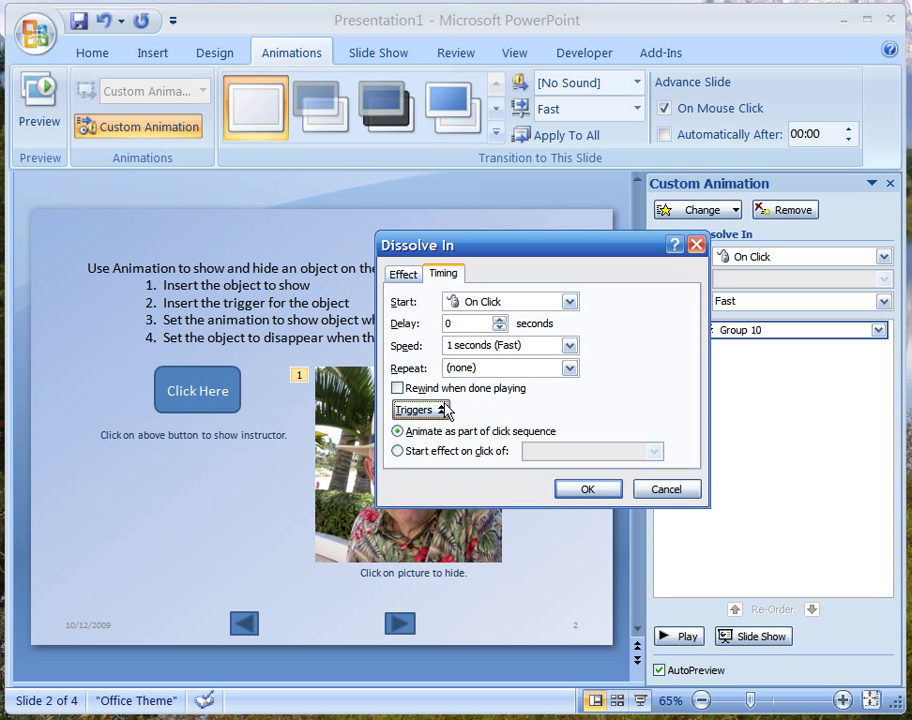
click(398, 451)
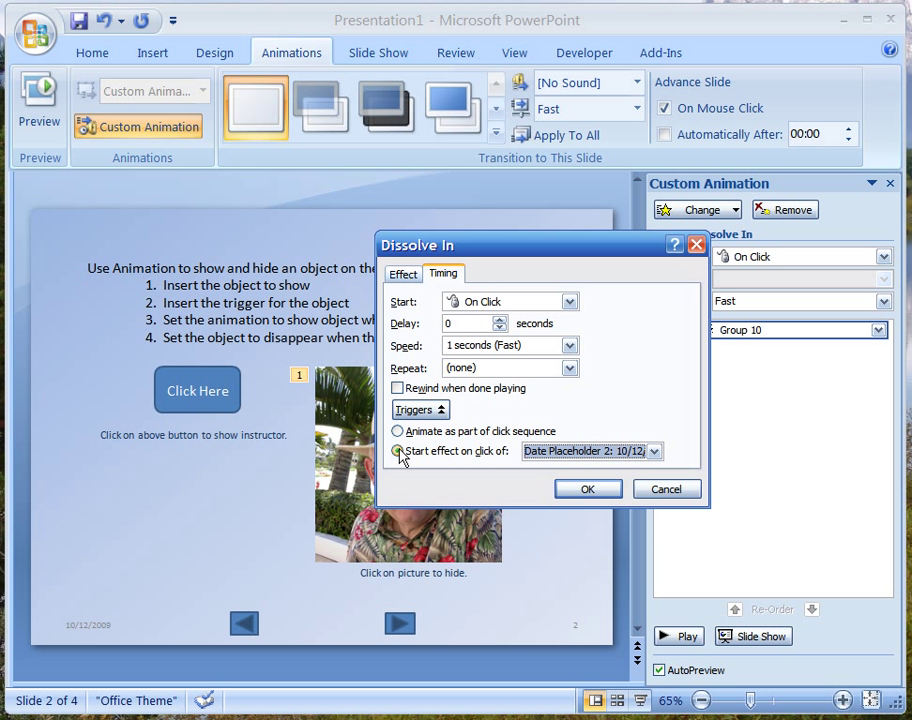
click(654, 452)
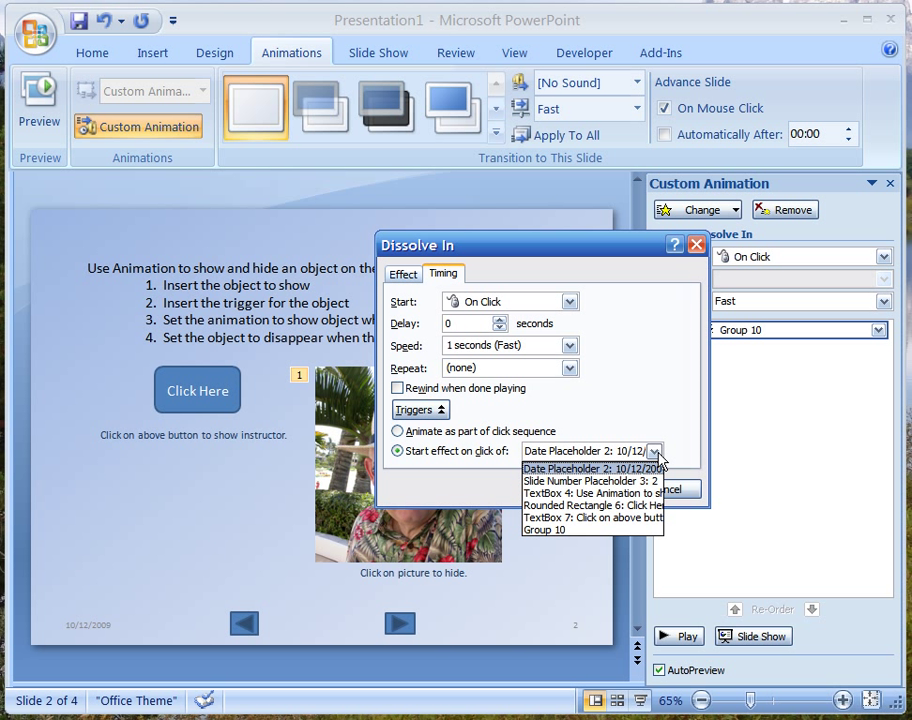
click(591, 506)
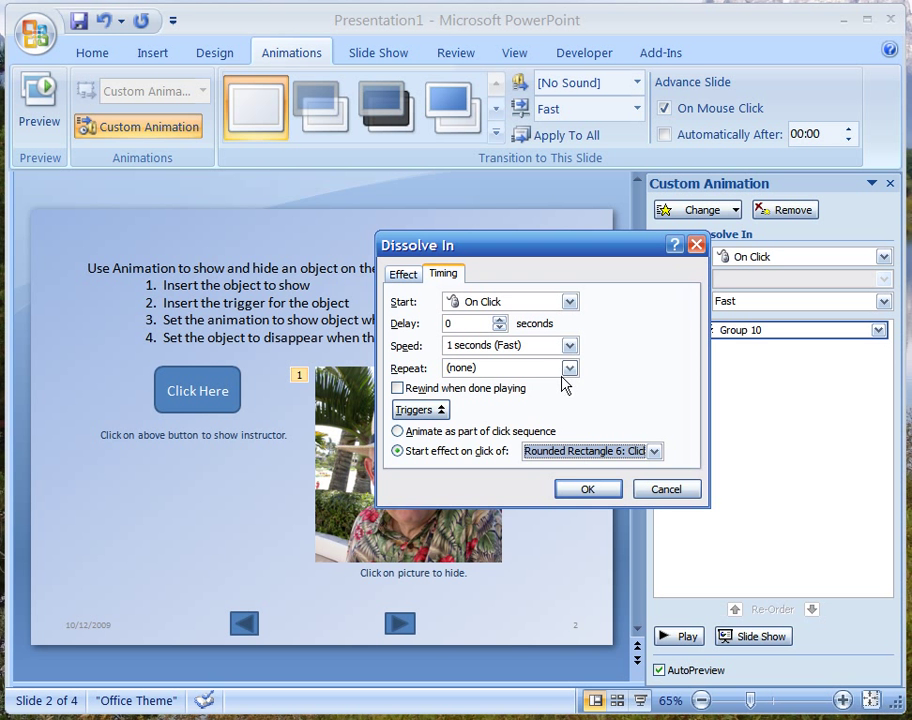
click(587, 490)
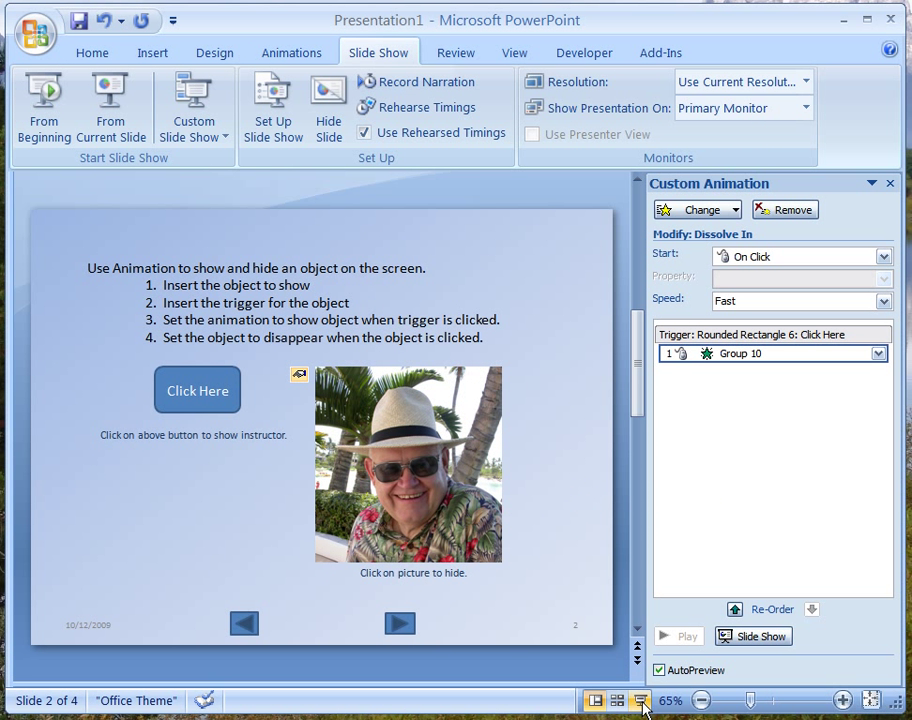
click(639, 702)
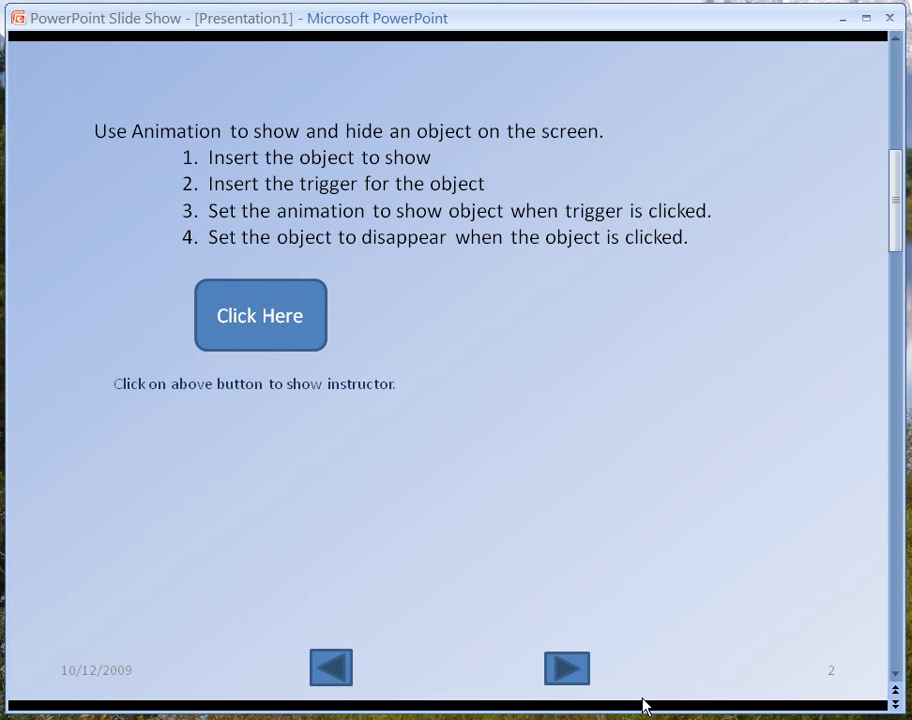
click(247, 318)
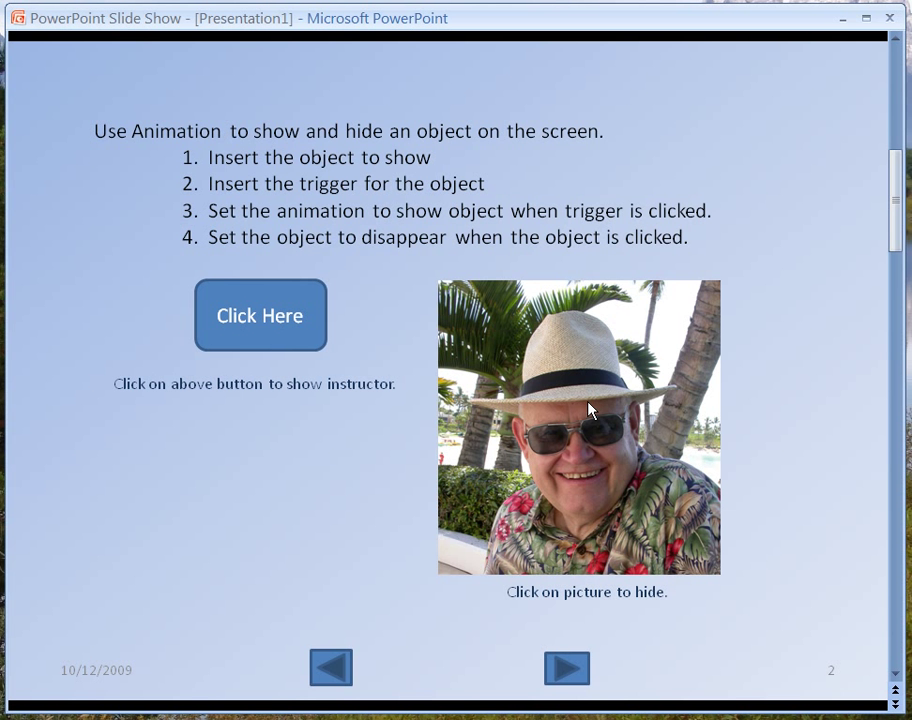
key(Escape)
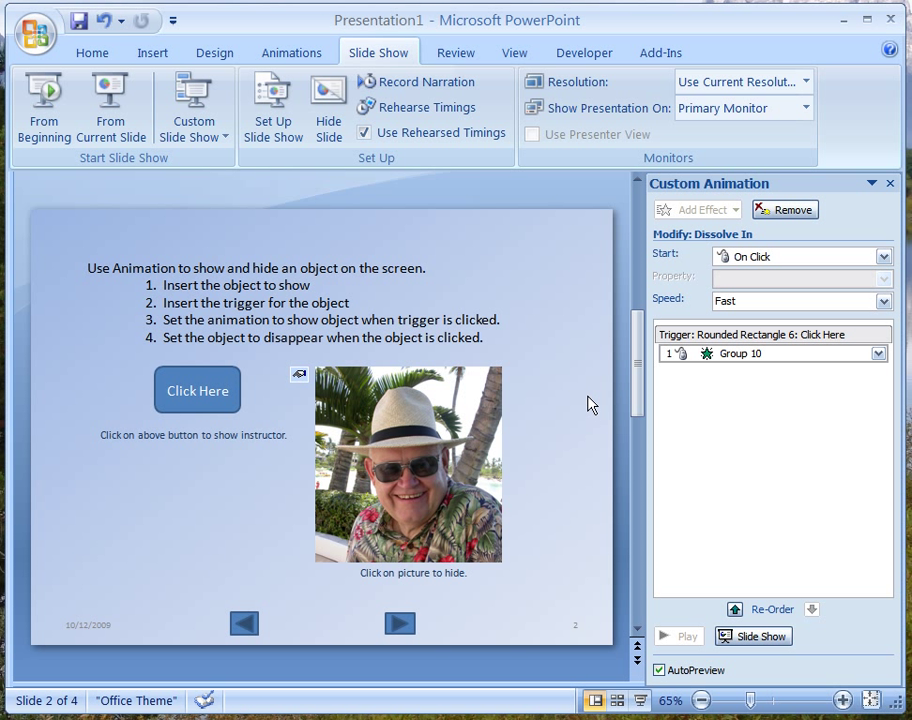
- Add a Dissolve Out exit effect to Group 10 and bring up its Timing settings
click(405, 420)
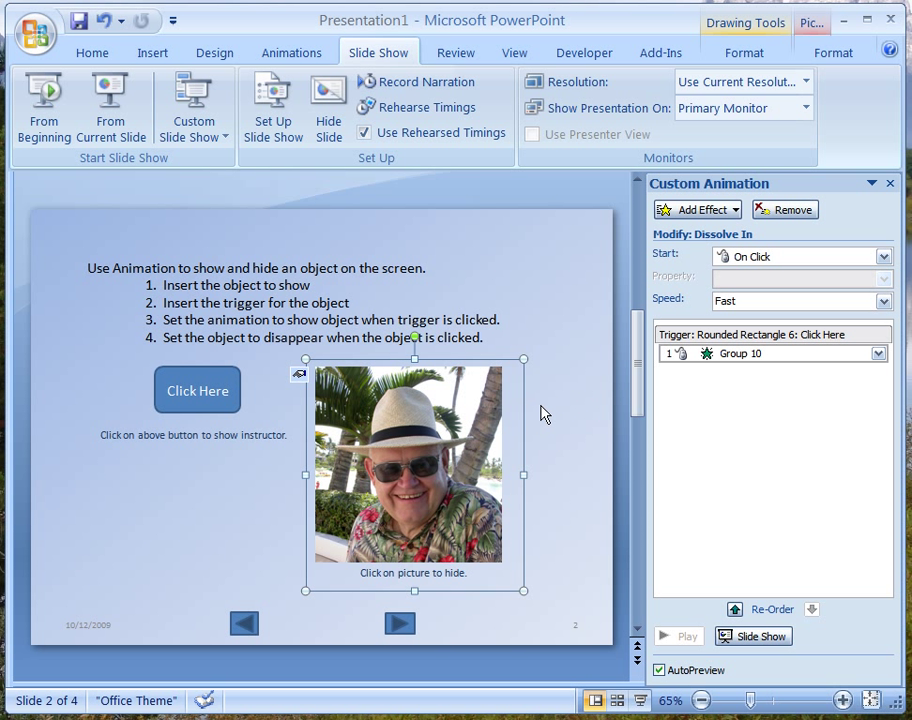
click(735, 211)
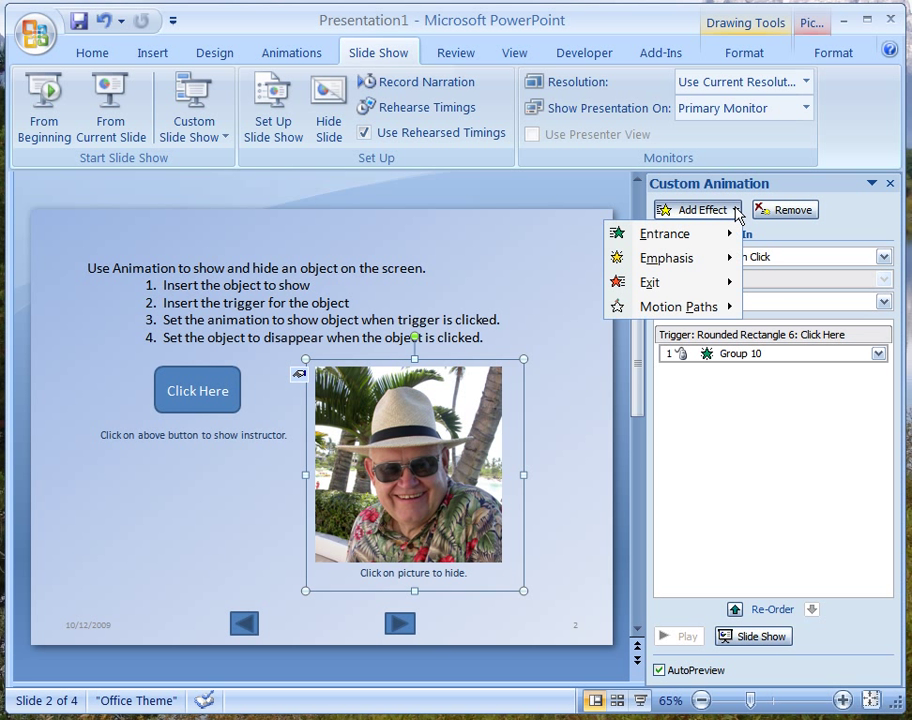
mouse_move(660, 288)
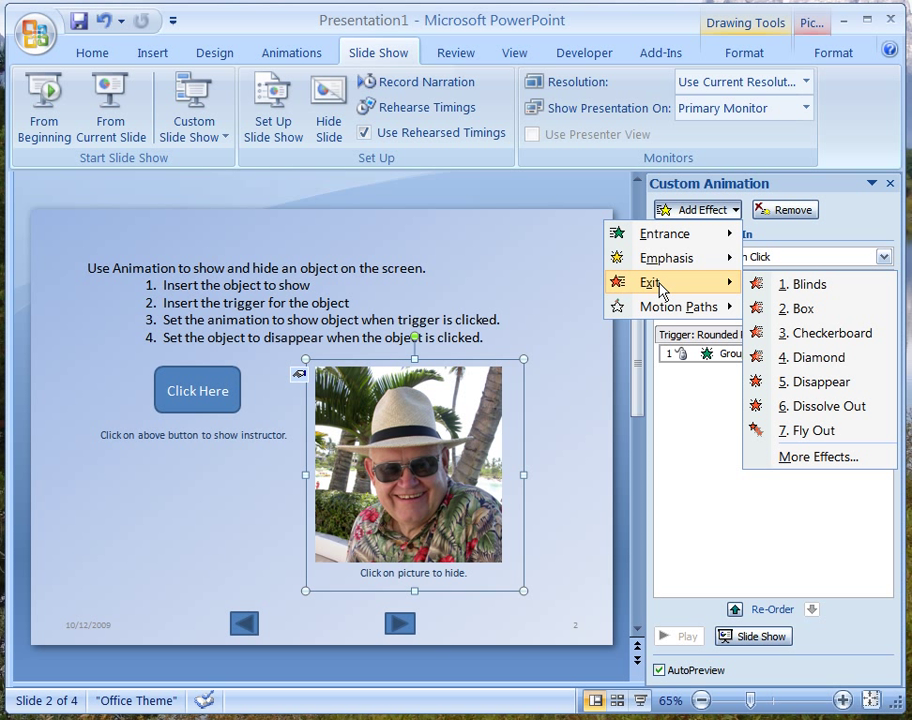
click(826, 408)
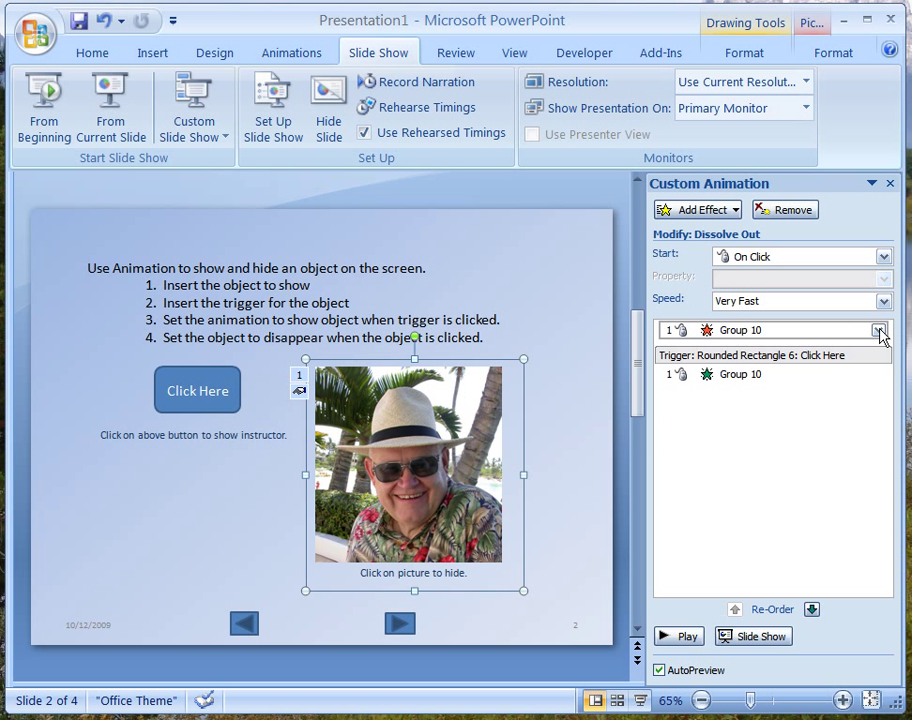
click(879, 331)
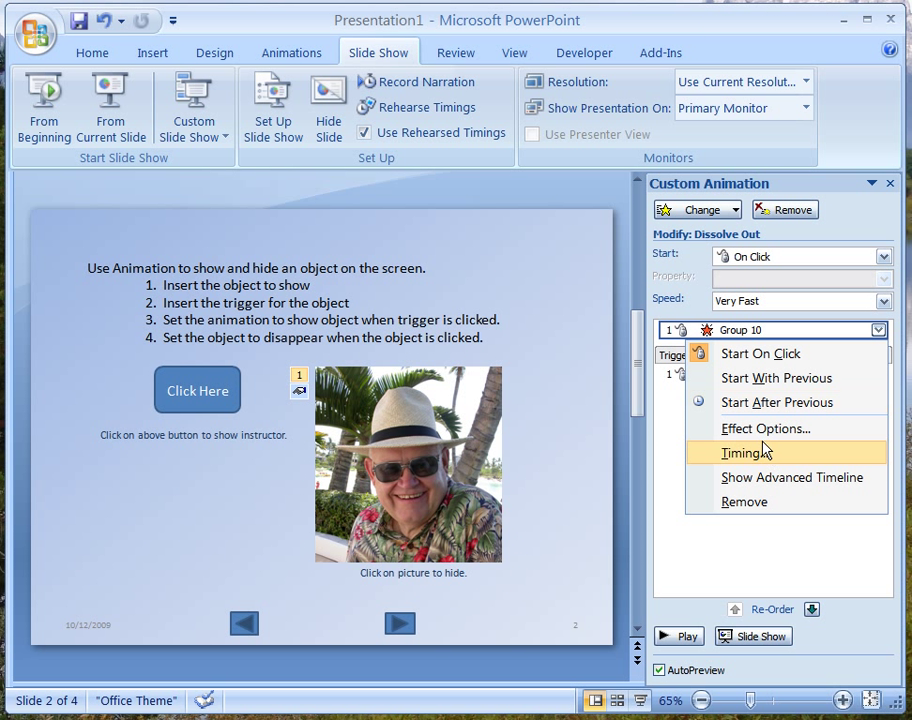
click(736, 455)
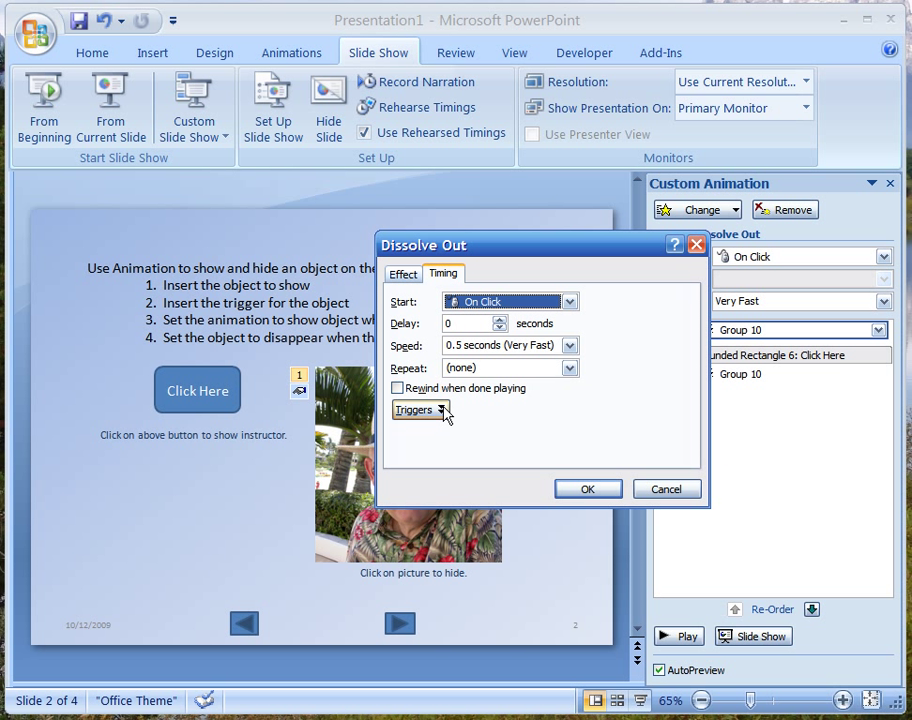
- Trigger the Dissolve Out on a click of Group 10, the photo itself
click(441, 409)
click(397, 452)
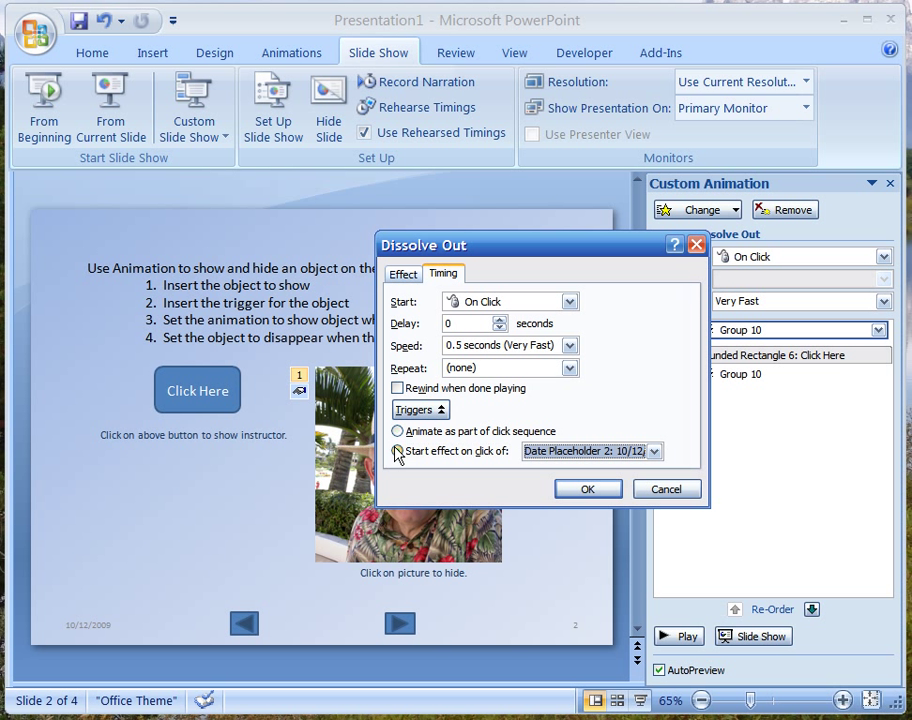
click(654, 452)
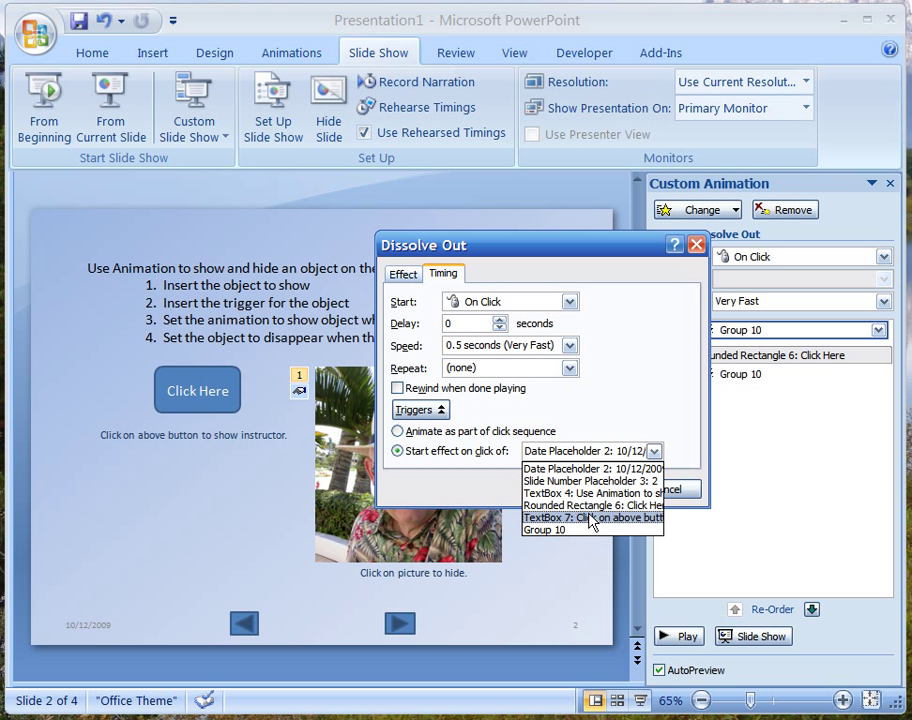
click(545, 530)
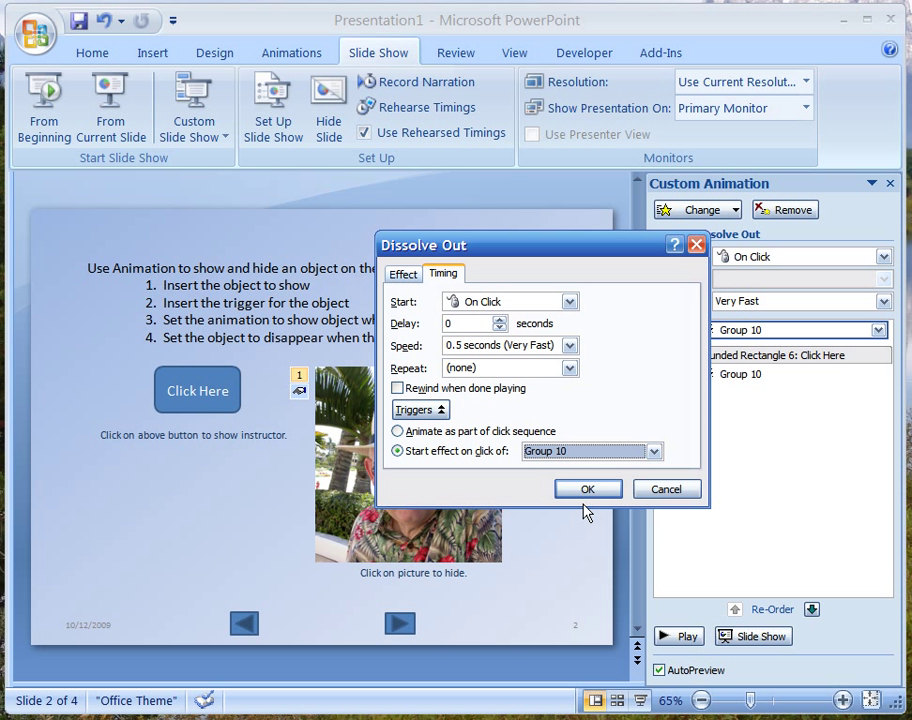
click(586, 493)
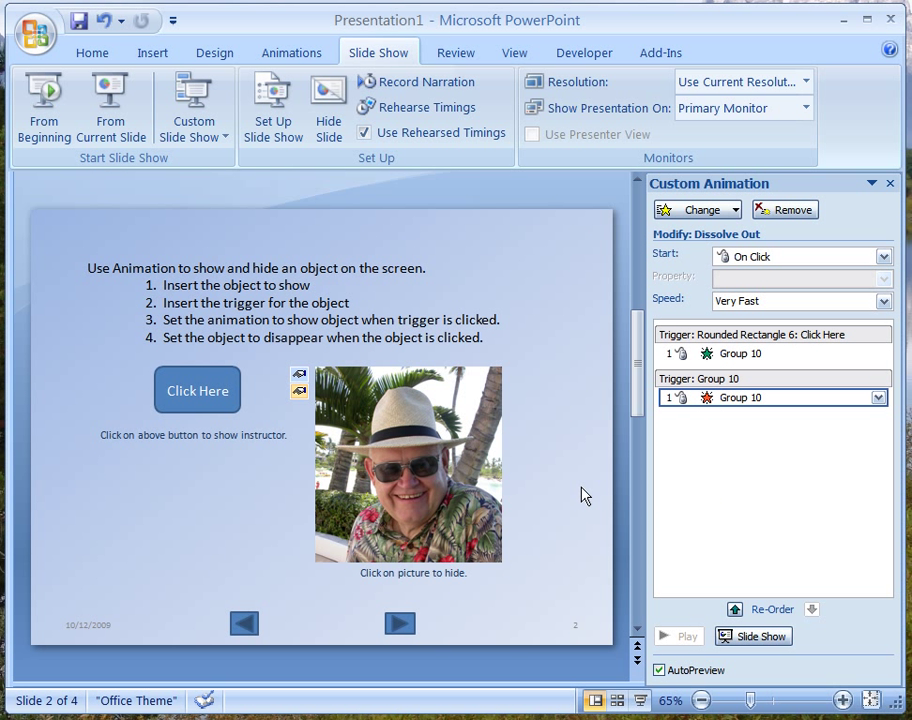
- Test slide 2 in Slide Show: reveal the photo via Click Here and hide it by clicking, twice
click(641, 704)
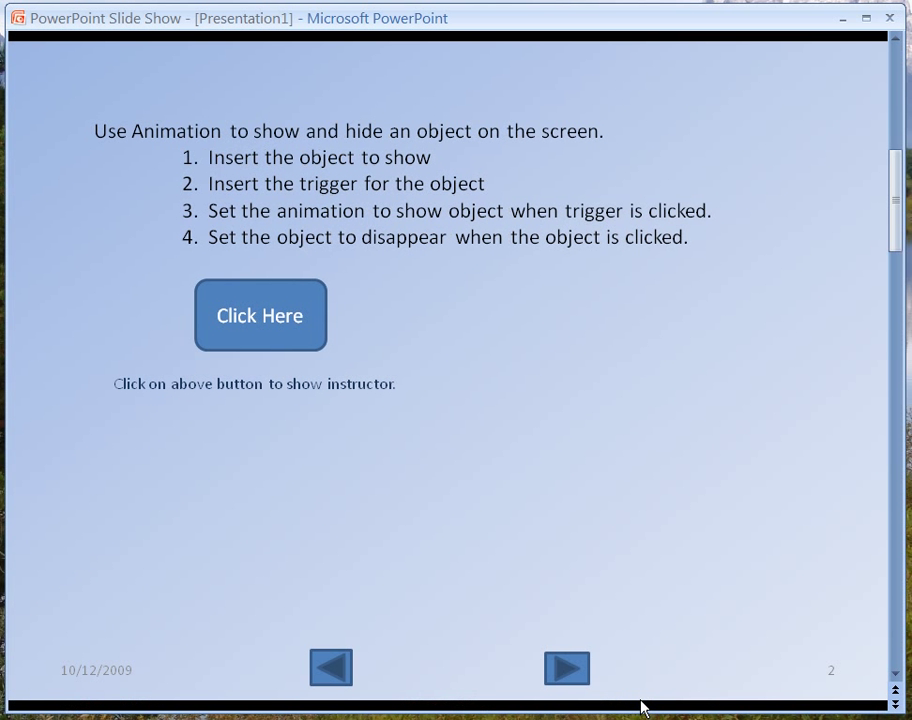
click(237, 320)
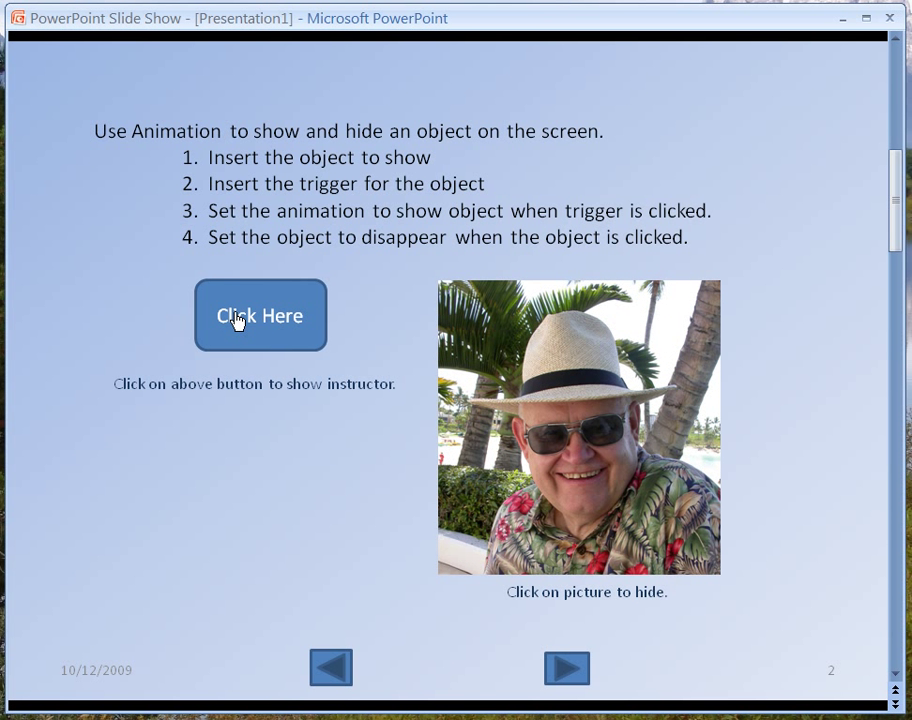
click(550, 420)
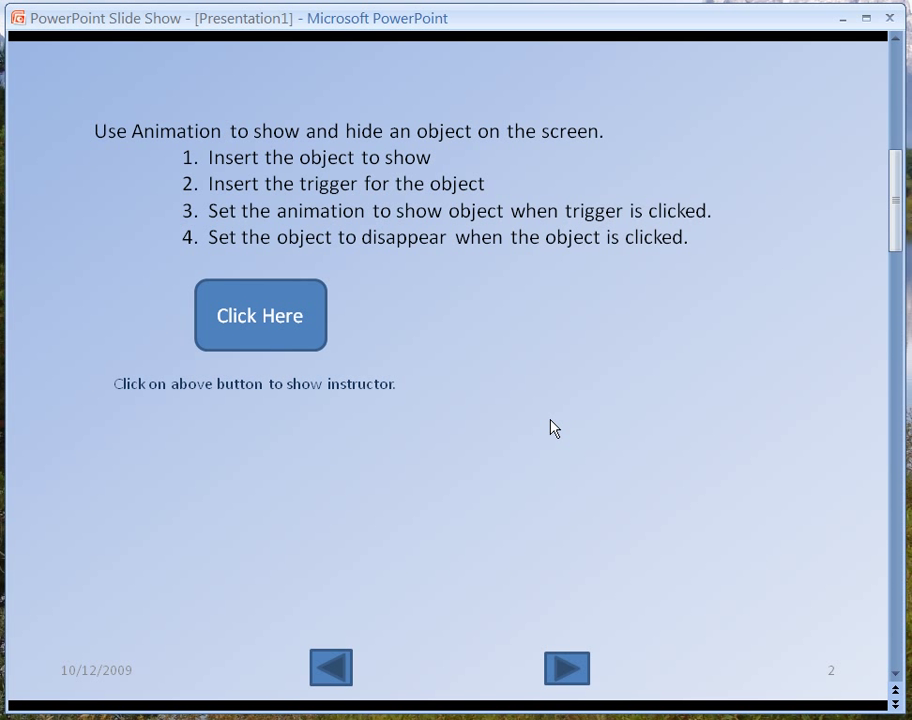
click(240, 310)
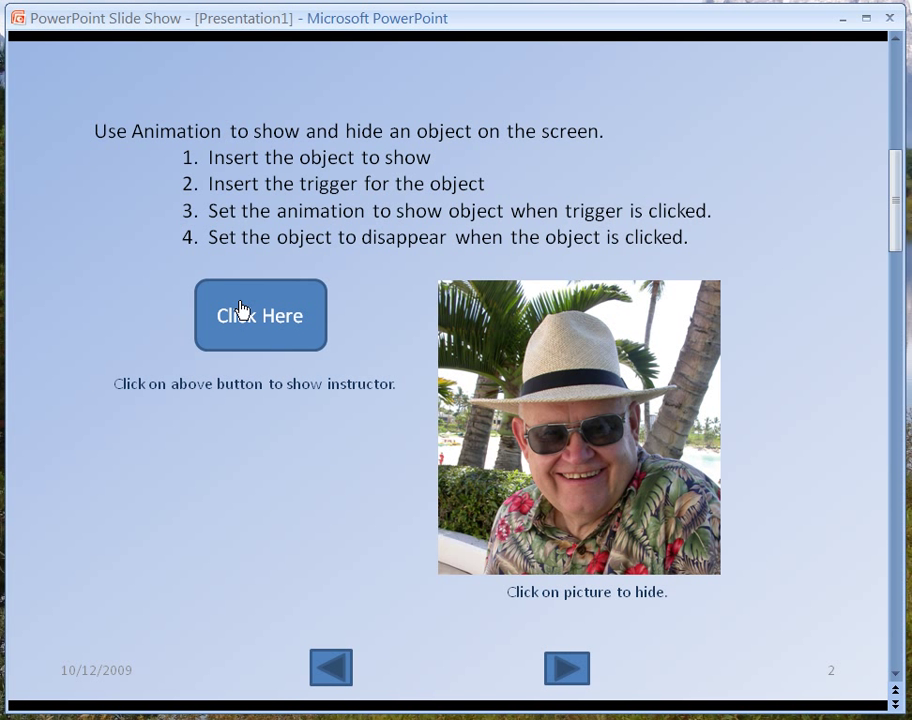
click(584, 397)
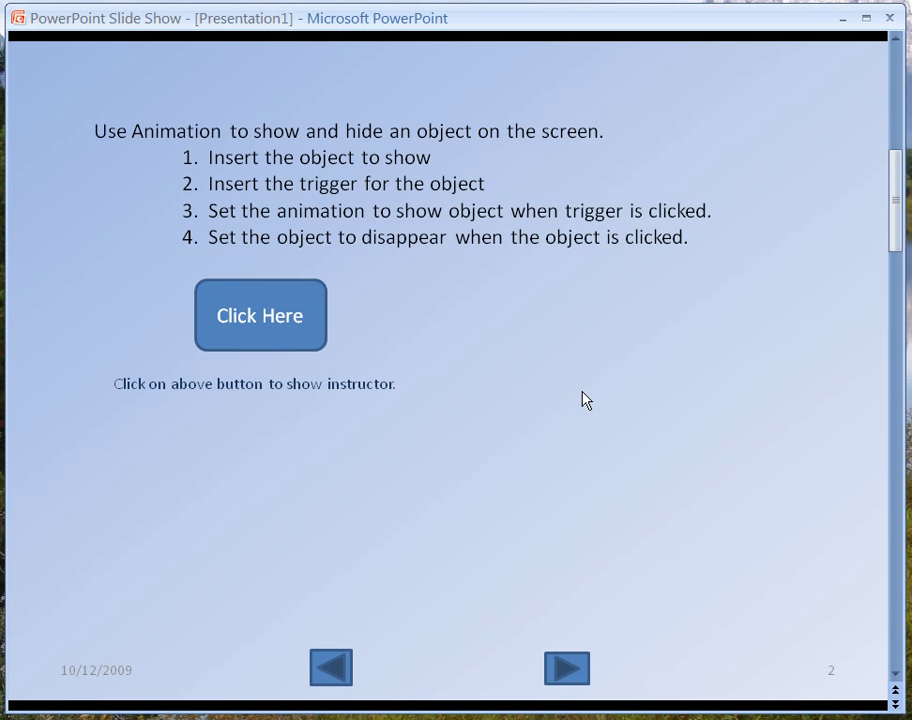
key(Escape)
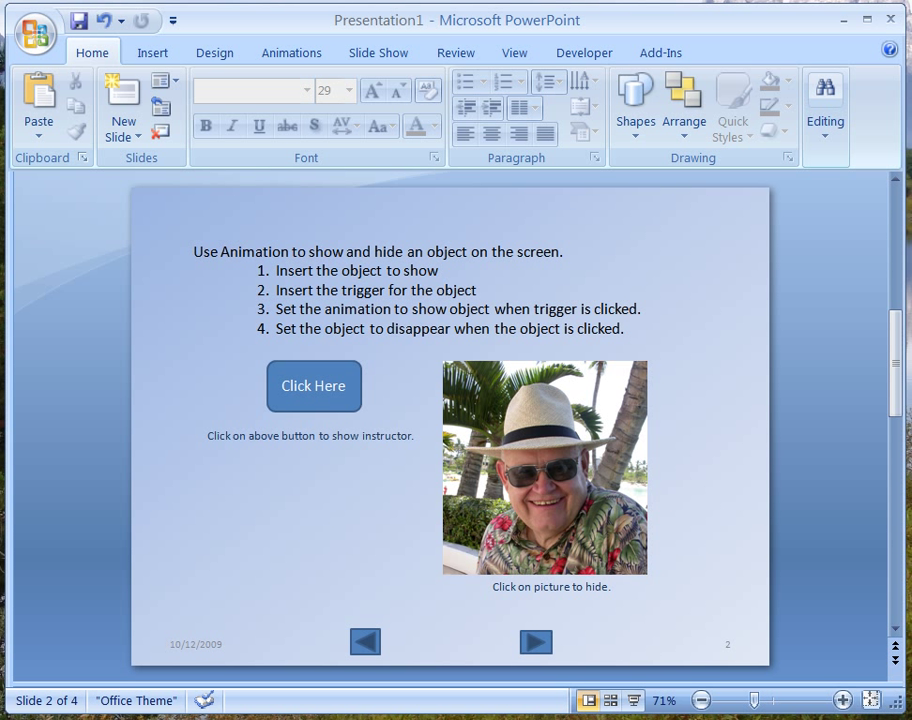
- Advance to slide 3, 'Component Skills for a whole-task'
click(895, 628)
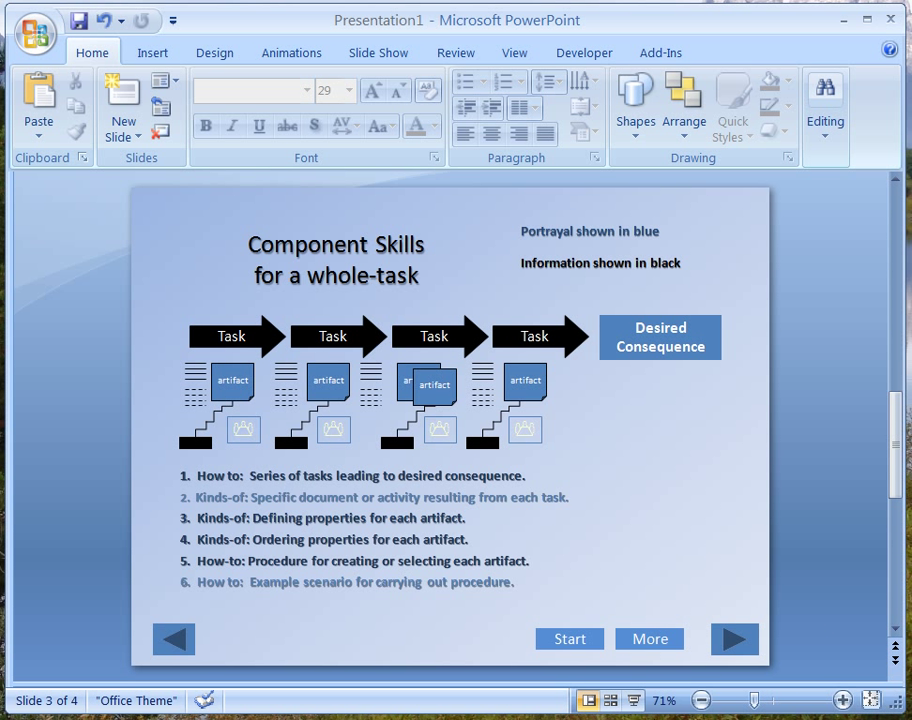
- Play slide 3, using Start then repeated More clicks to build the full diagram, then exit
click(634, 704)
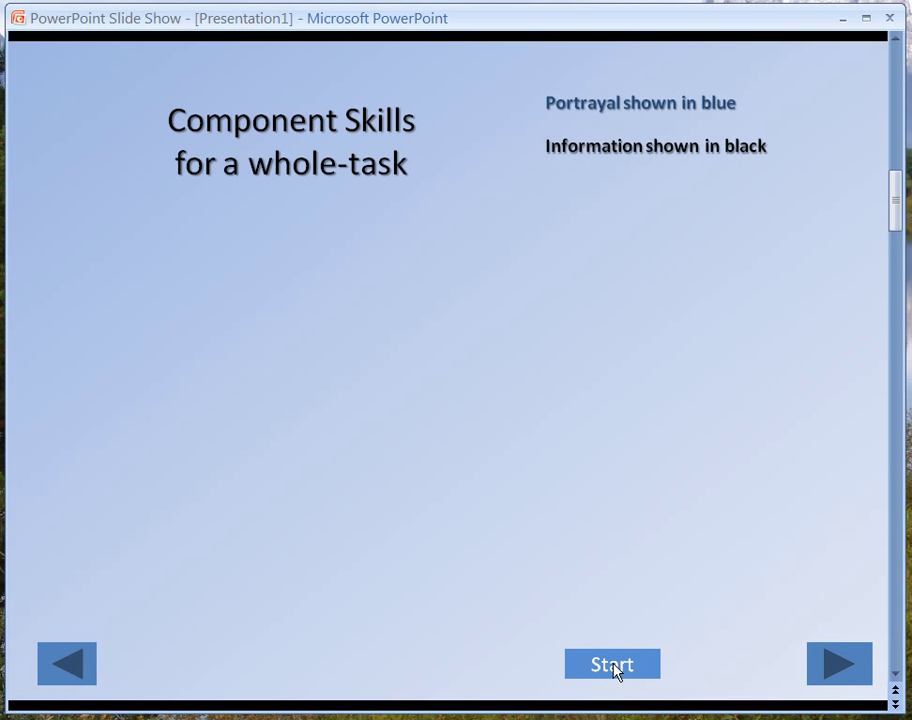
click(614, 668)
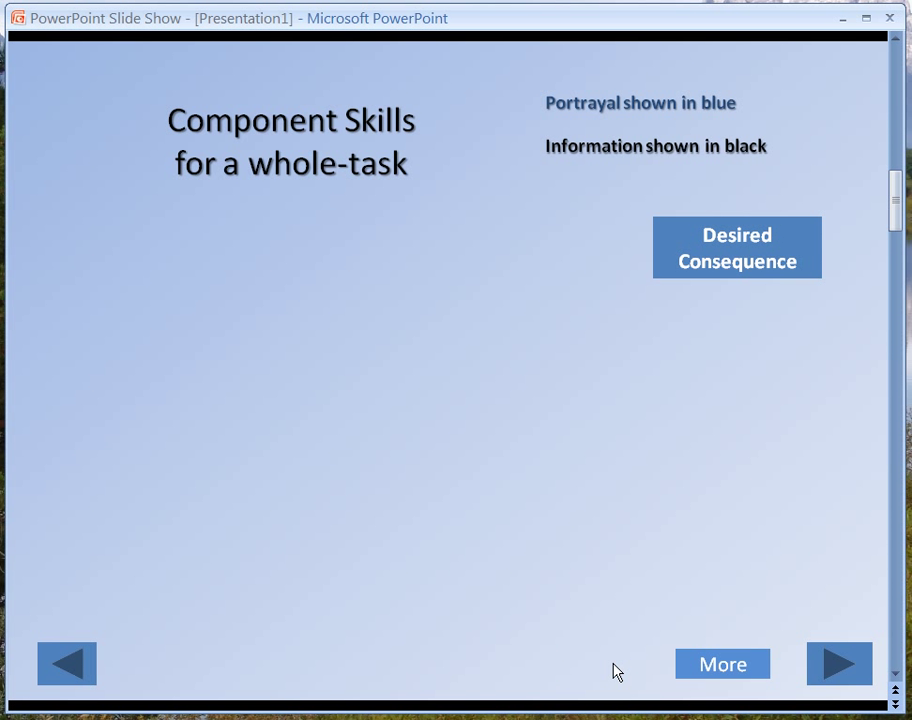
click(723, 665)
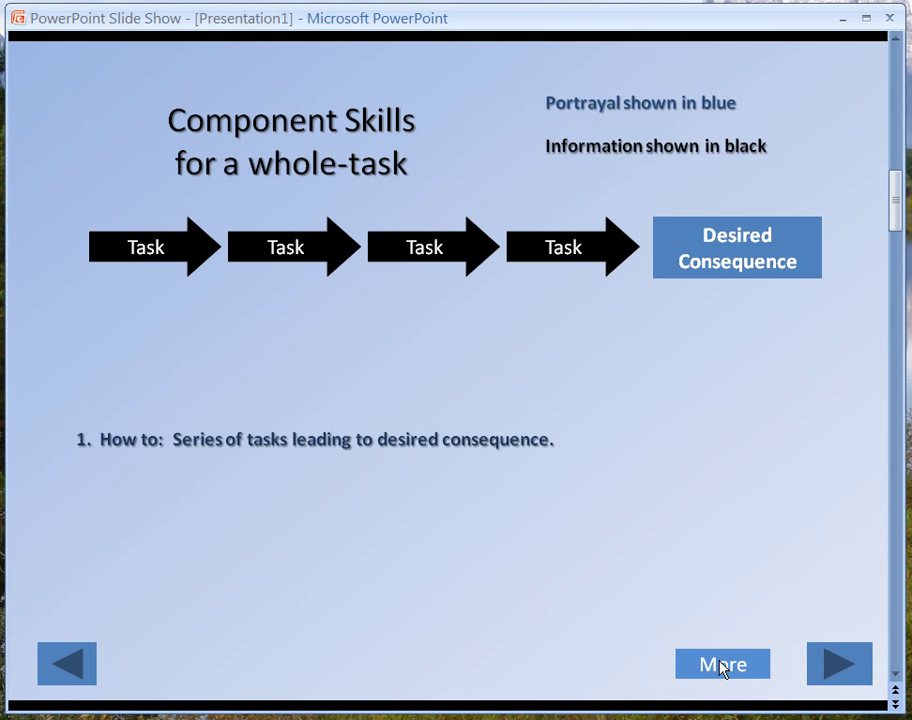
click(723, 665)
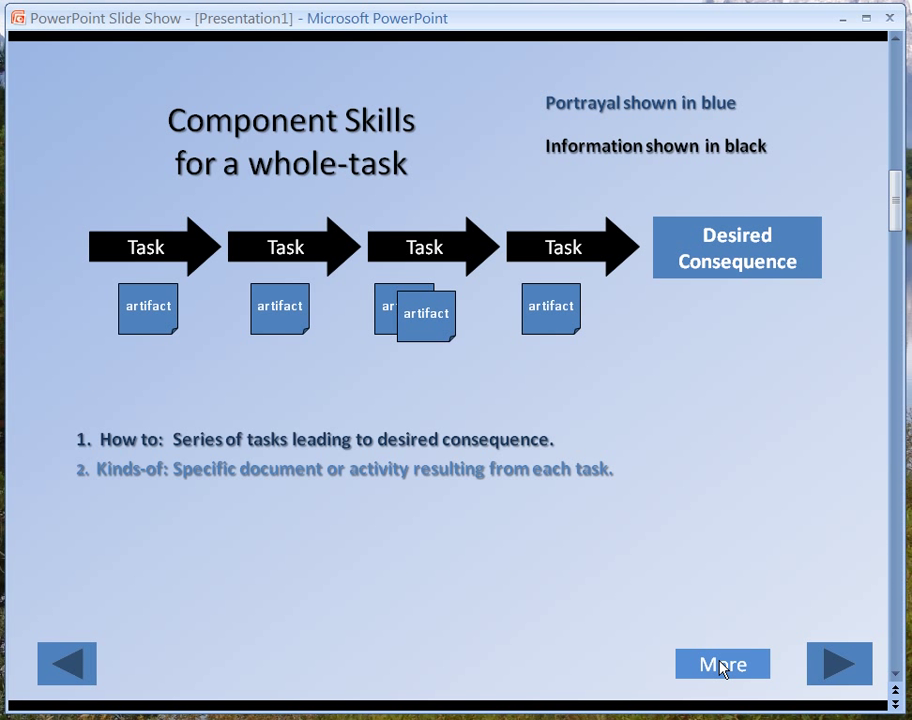
click(723, 665)
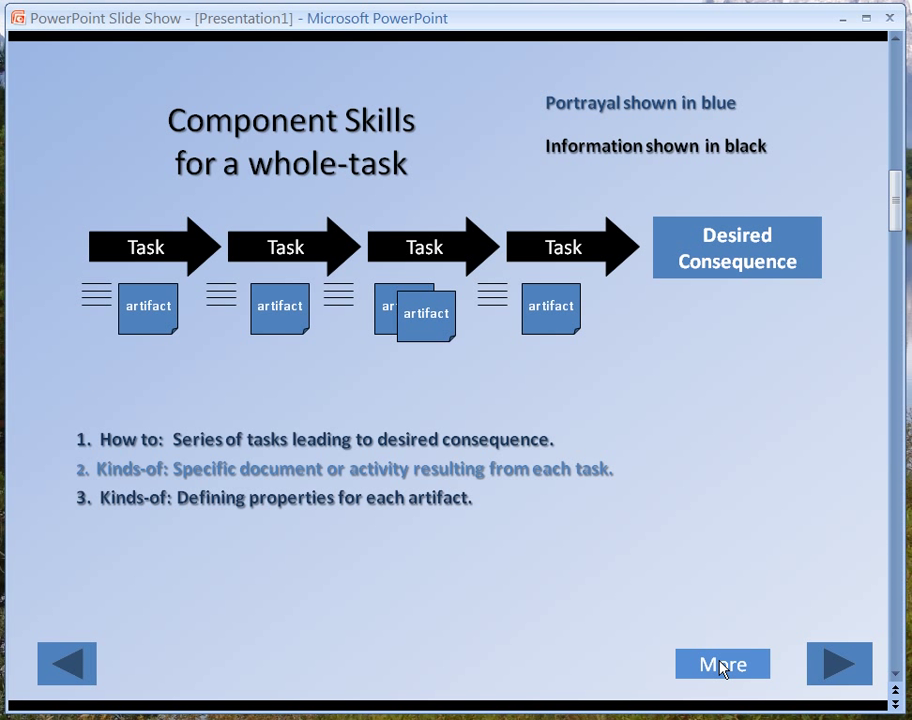
click(723, 665)
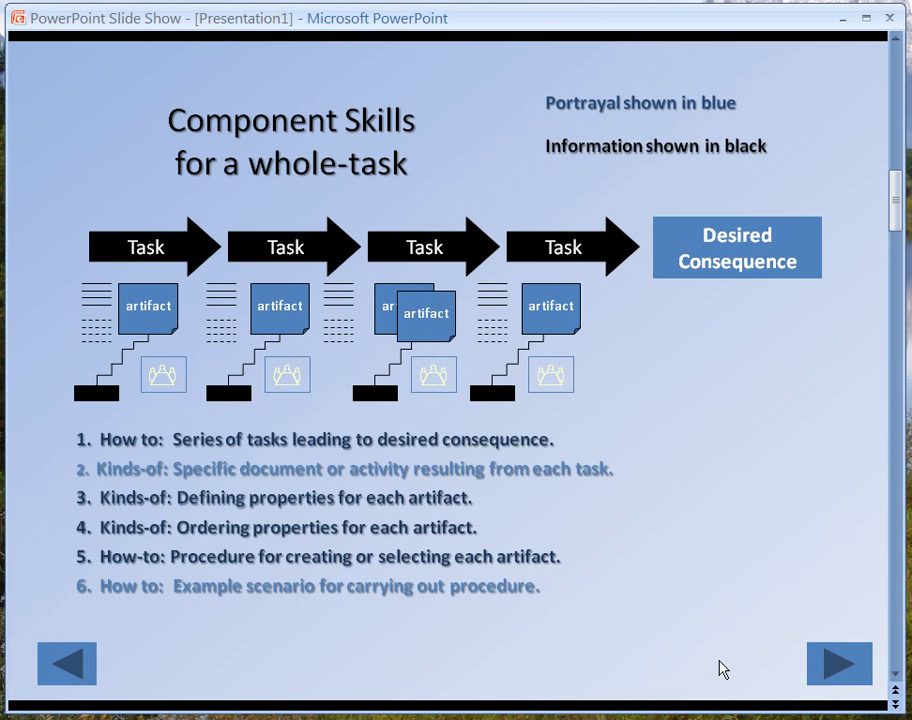
key(Escape)
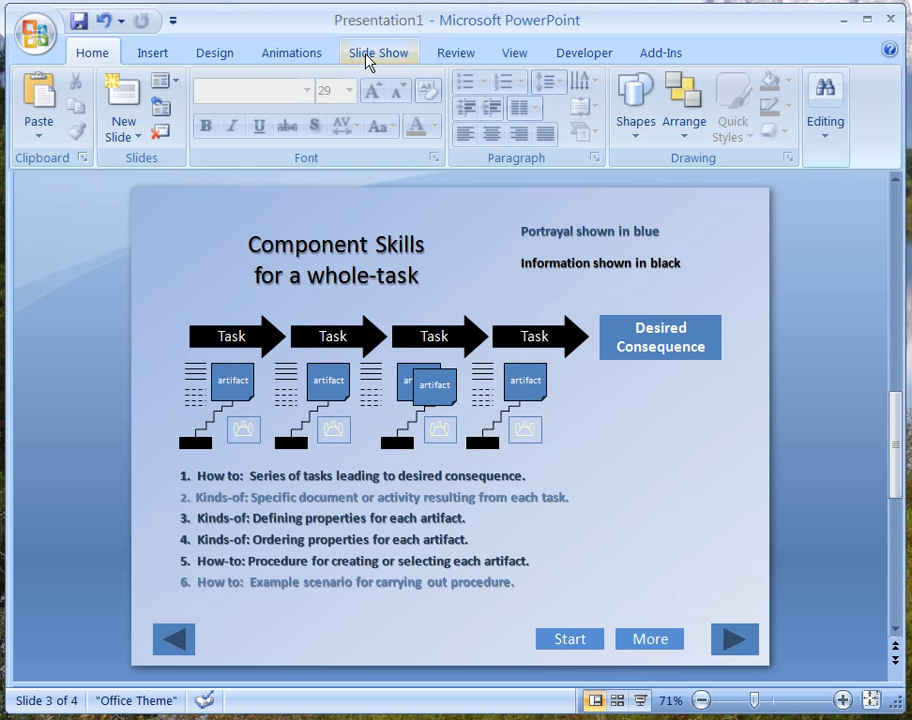
- Open the Custom Animation pane from the Animations tab to view slide 3's trigger sequences
click(287, 53)
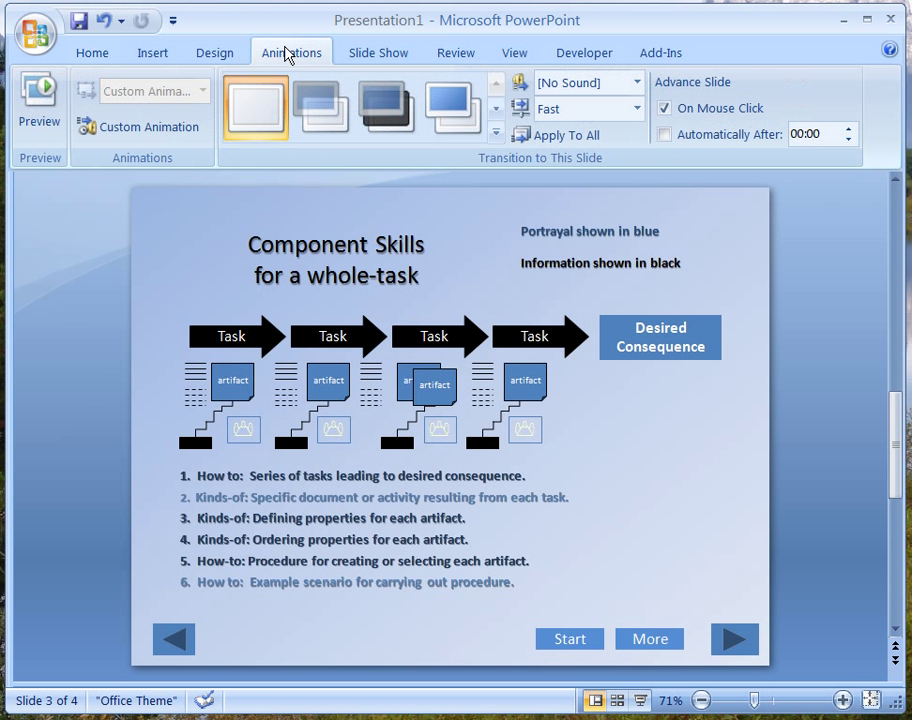
click(137, 140)
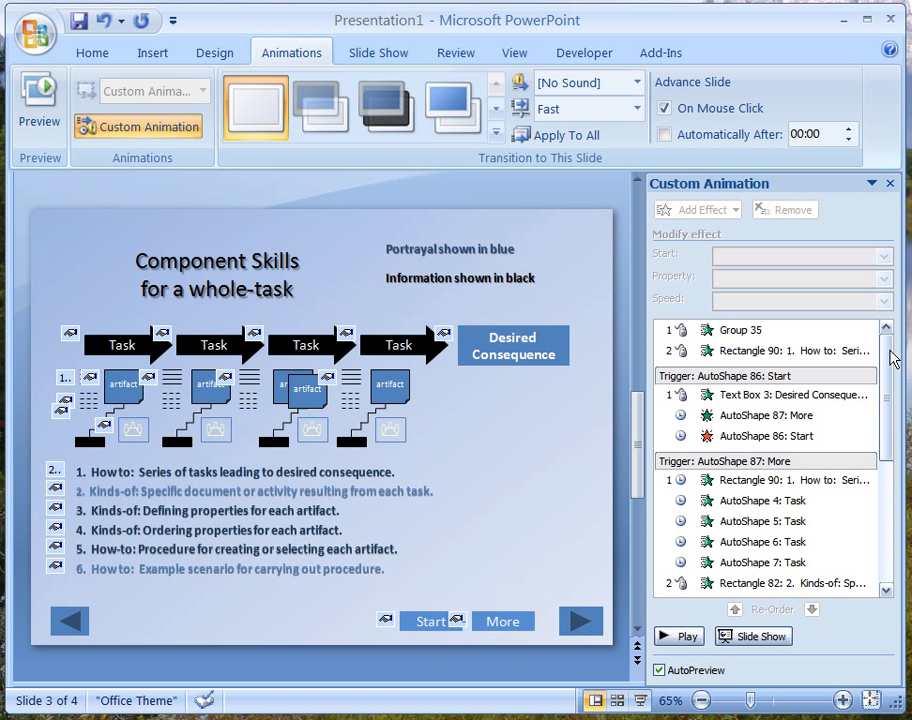
mouse_move(889, 358)
mouse_down()
mouse_move(897, 403)
mouse_move(890, 368)
mouse_up()
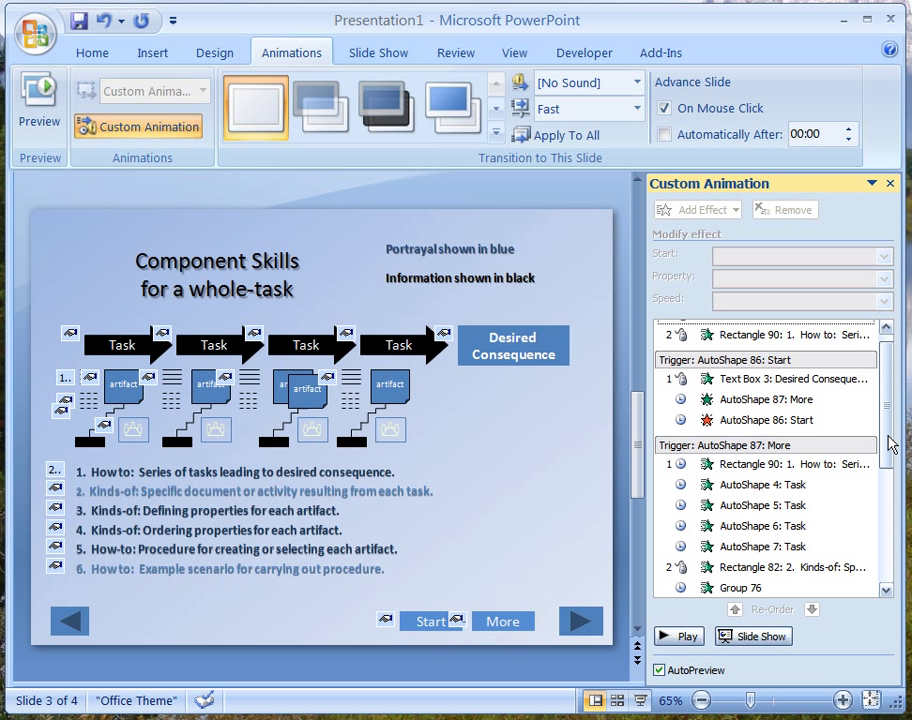
drag(889, 446, 666, 403)
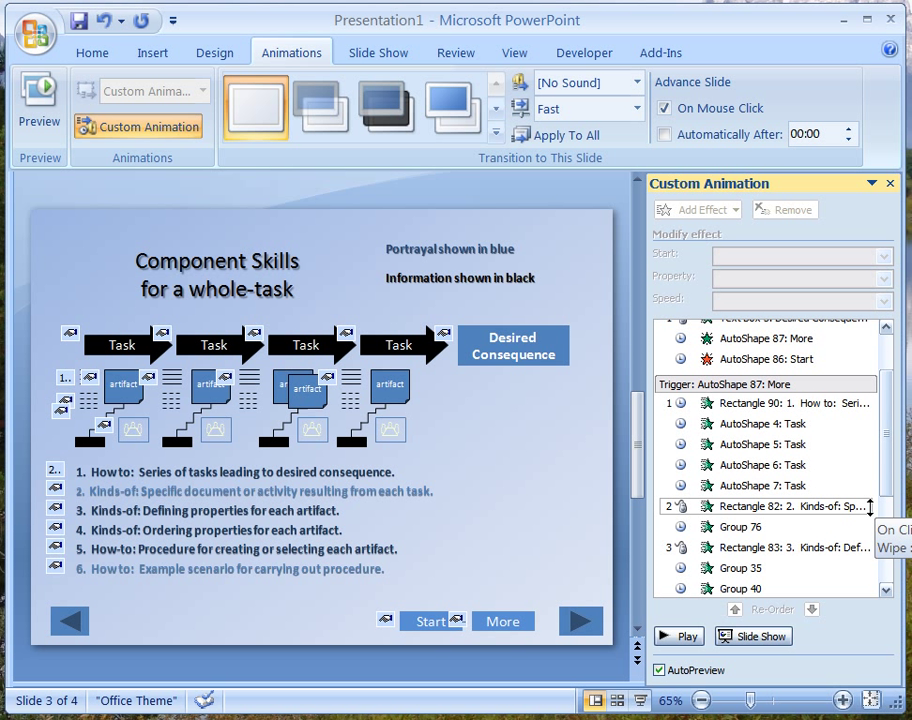
click(886, 591)
click(886, 591)
click(886, 591)
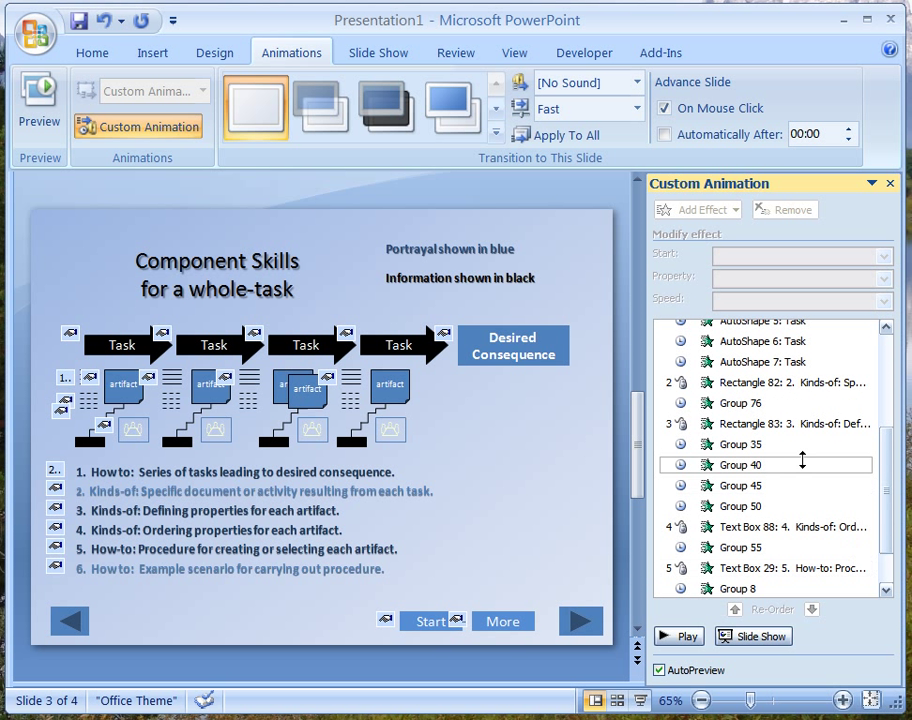
click(886, 591)
click(886, 591)
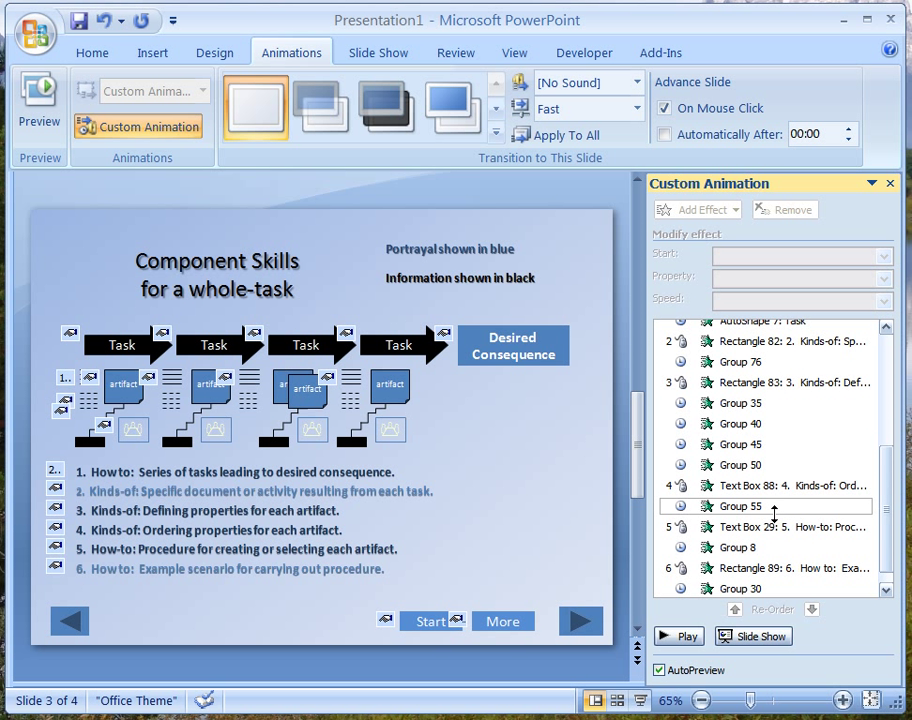
click(886, 591)
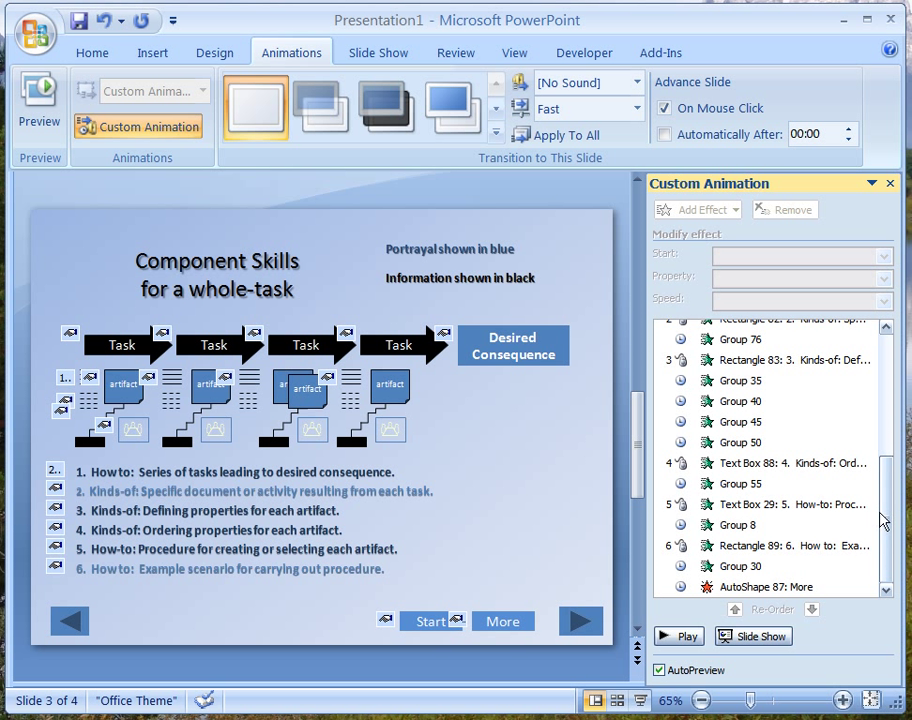
drag(885, 497, 889, 346)
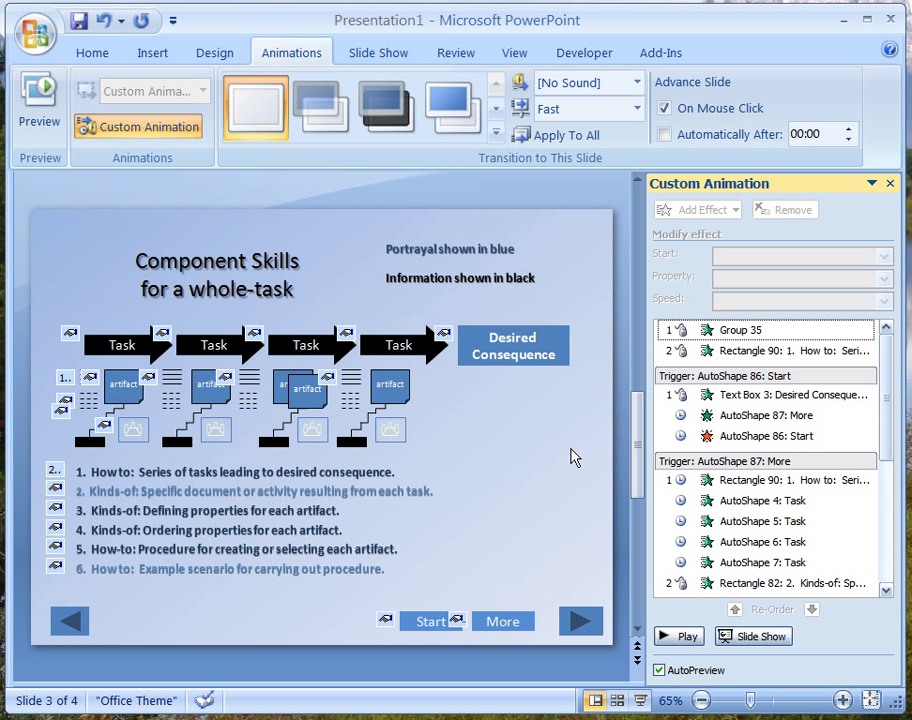
click(637, 182)
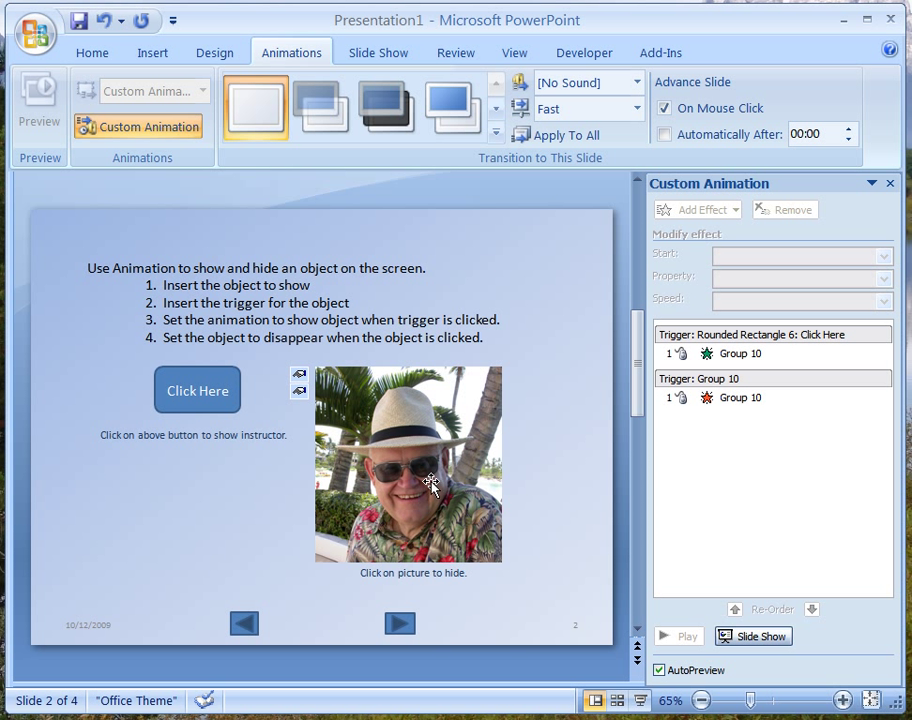
click(637, 628)
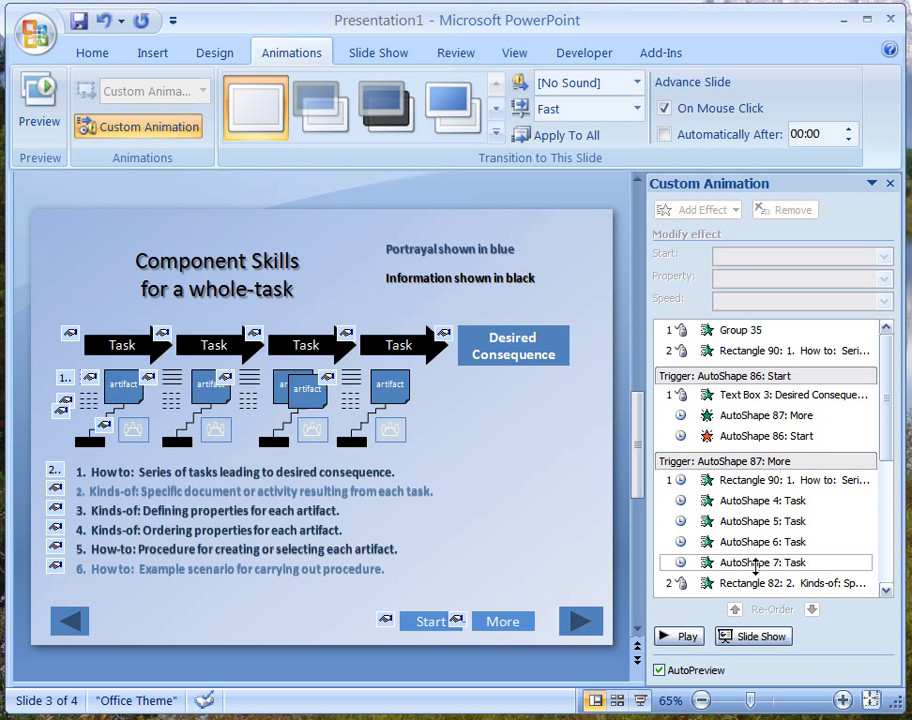
- Scroll the Custom Animation list to its end, past Rectangle 89, Group 30 and AutoShape 87's exit
click(885, 591)
click(885, 593)
click(885, 593)
click(885, 593)
click(885, 593)
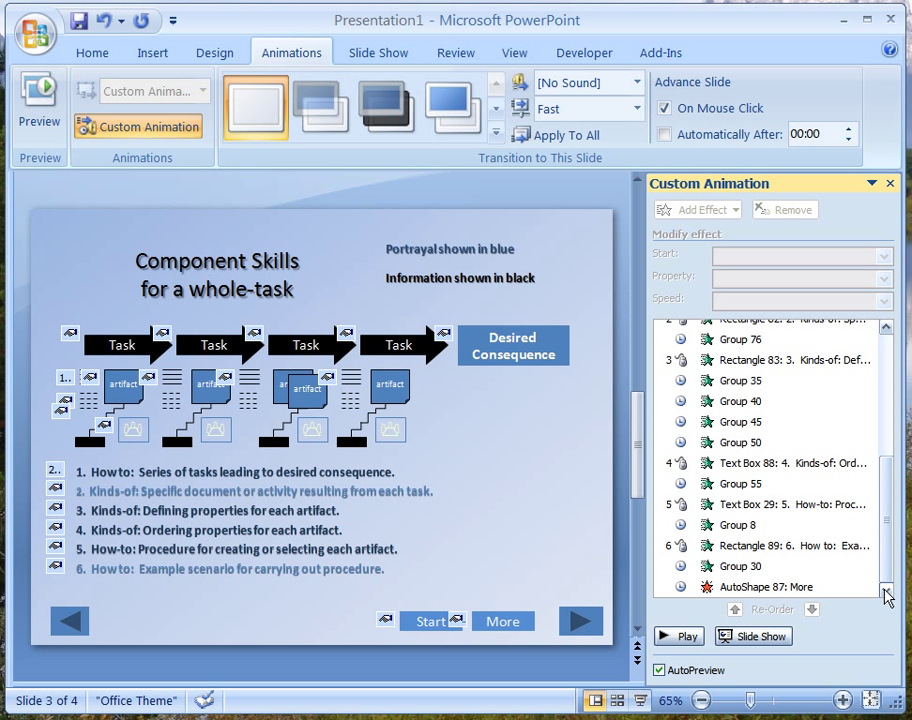